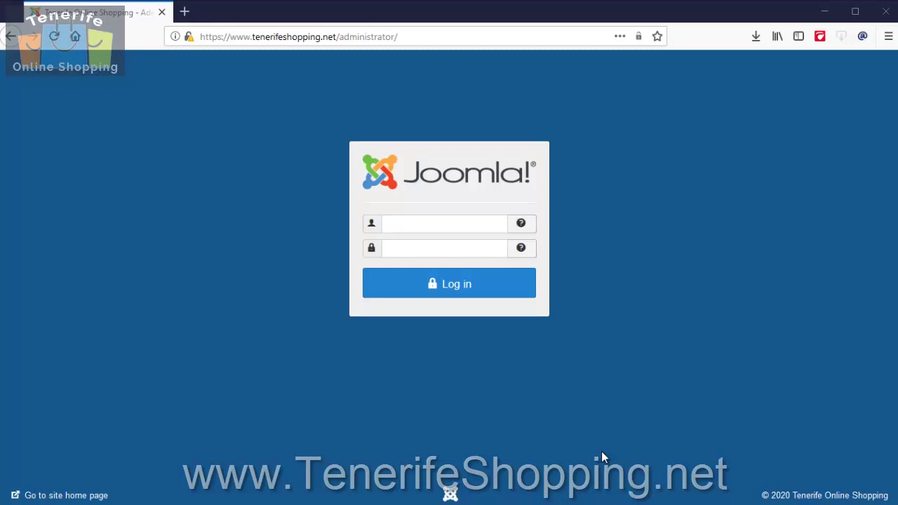
Sign in, go to the EShop dashboard from Components and open its System menu.
{"action": "left_click", "coordinate": [460, 288]}
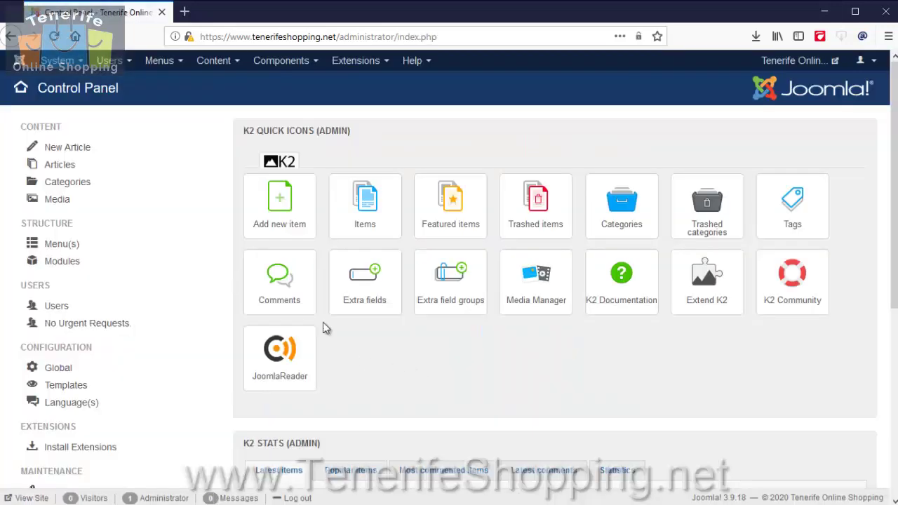
{"action": "left_click", "coordinate": [290, 66]}
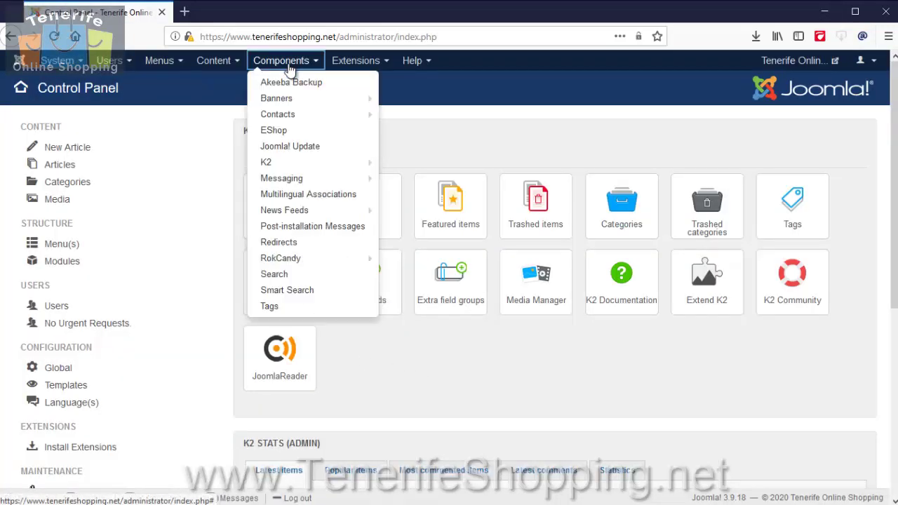
{"action": "left_click", "coordinate": [279, 131]}
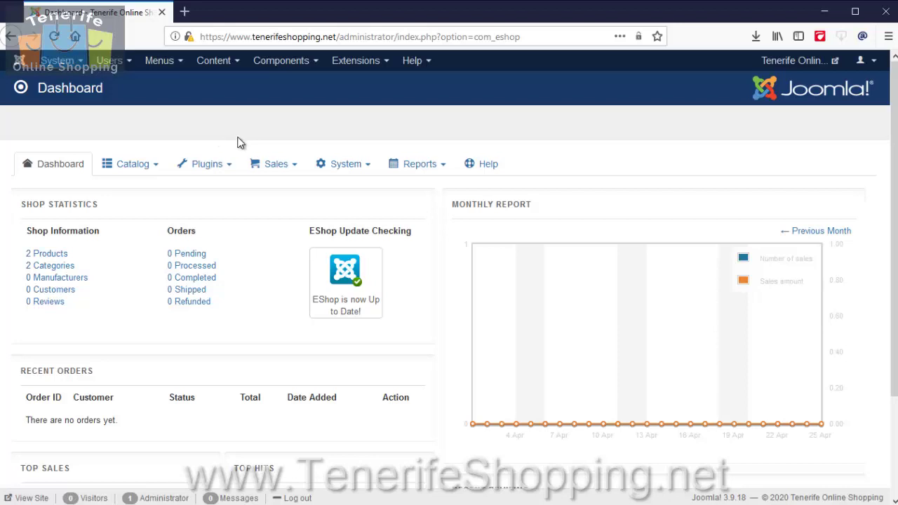
{"action": "left_click", "coordinate": [348, 164]}
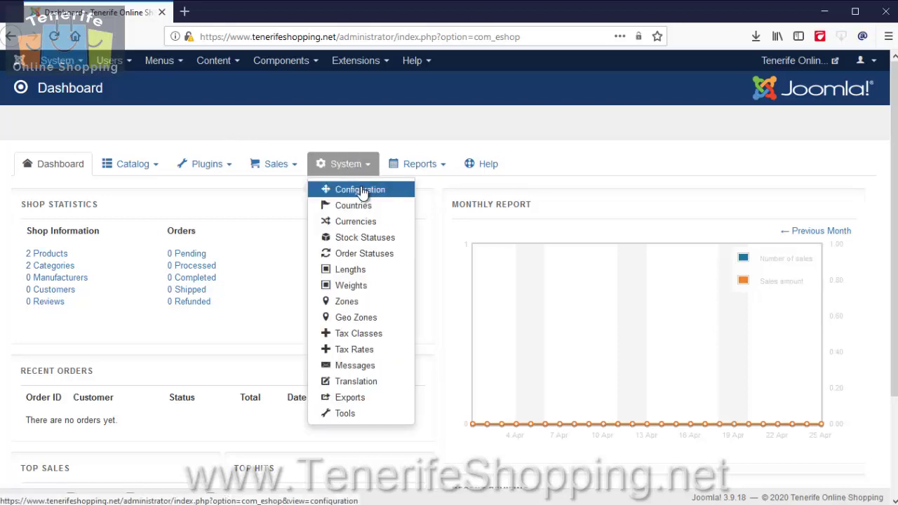
Open EShop Configuration and review the General details, such as store name Tenerife Online Shopping.
{"action": "left_click", "coordinate": [361, 191]}
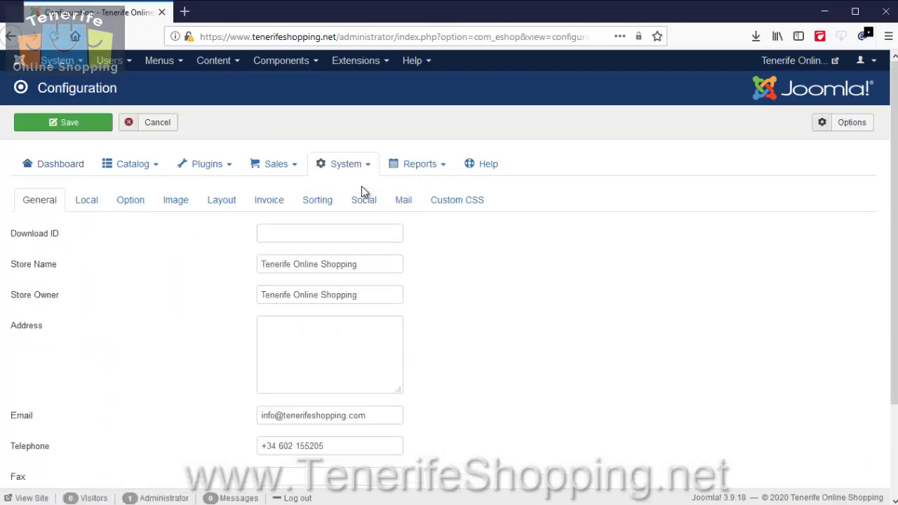
{"action": "middle_click", "coordinate": [506, 257]}
{"action": "left_click", "coordinate": [509, 262]}
{"action": "scroll", "coordinate": [509, 262], "scroll_direction": "down", "scroll_amount": 3}
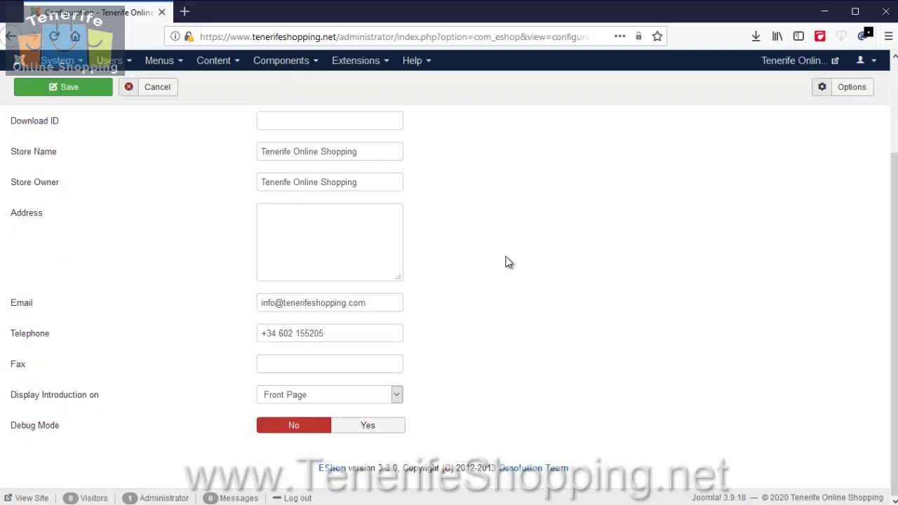
{"action": "scroll", "coordinate": [509, 262], "scroll_direction": "up", "scroll_amount": 3}
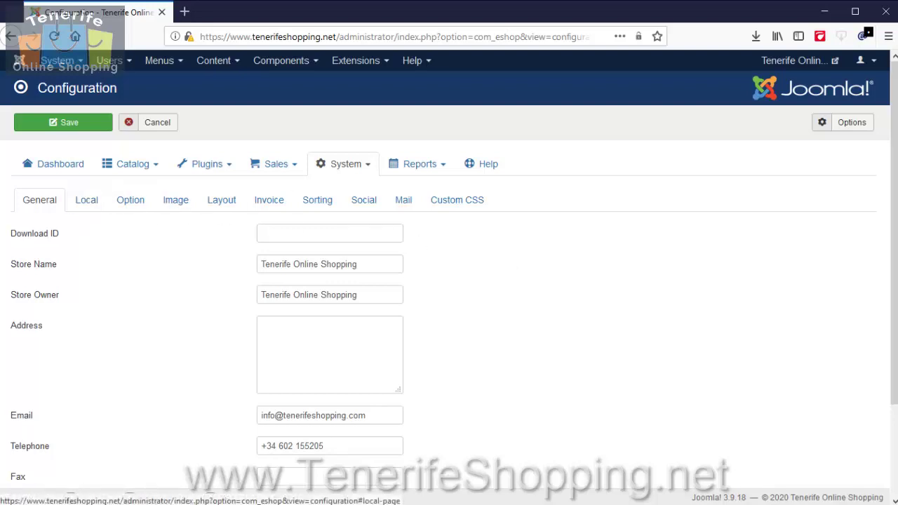
Show the Local settings: Spain, Santa Cruz de Tenerife, Euro, Centimeter and Kilogram.
{"action": "left_click", "coordinate": [86, 205]}
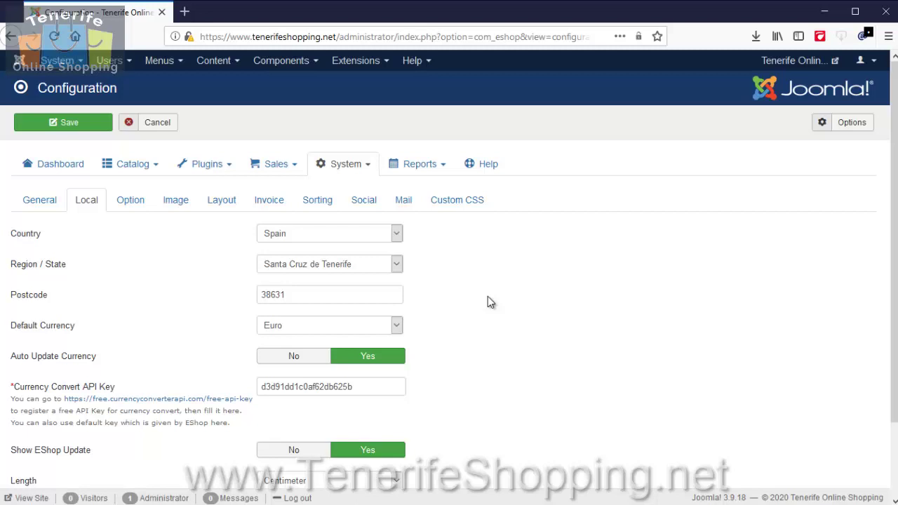
{"action": "scroll", "coordinate": [487, 296], "scroll_direction": "down", "scroll_amount": 3}
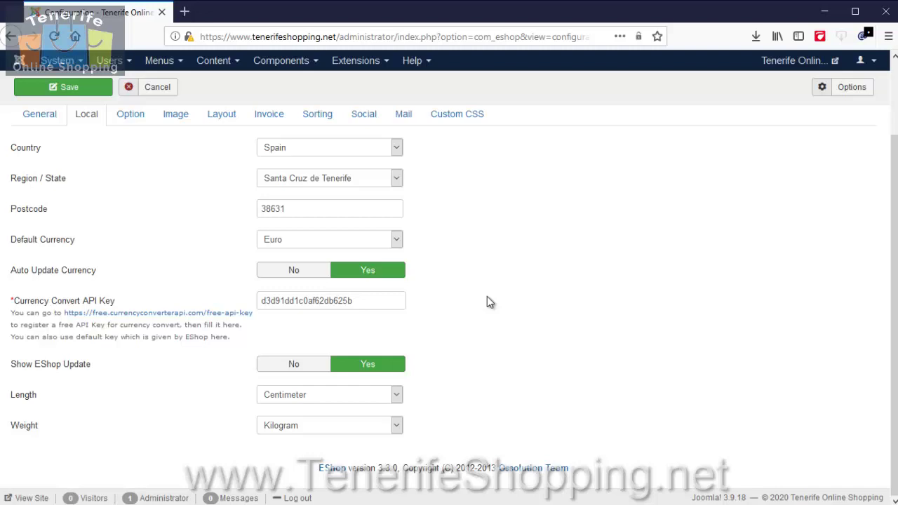
{"action": "scroll", "coordinate": [487, 296], "scroll_direction": "up", "scroll_amount": 3}
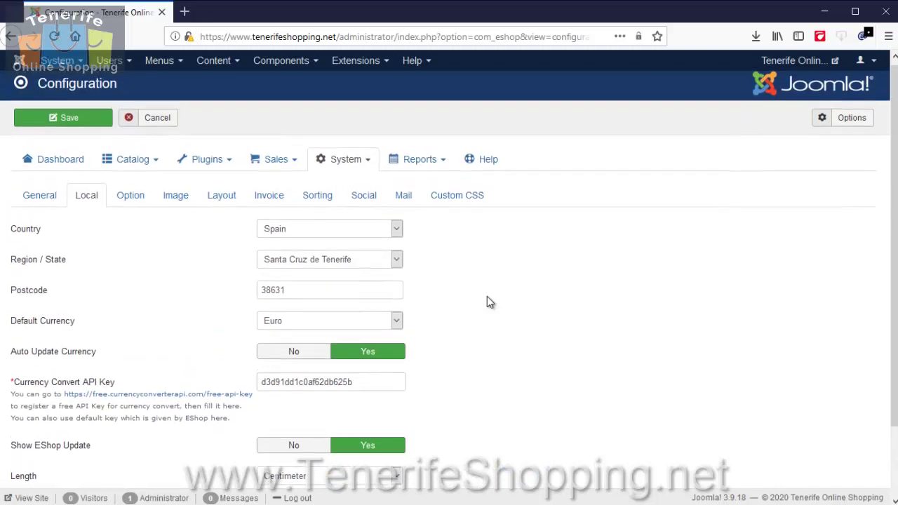
Show the Option settings and move down to Products options like 15 items per page.
{"action": "left_click", "coordinate": [131, 204]}
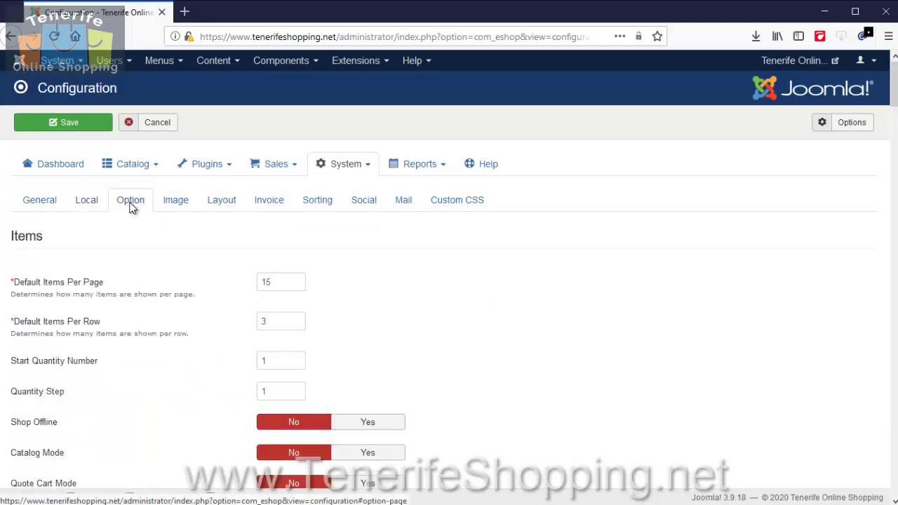
{"action": "middle_click", "coordinate": [556, 261]}
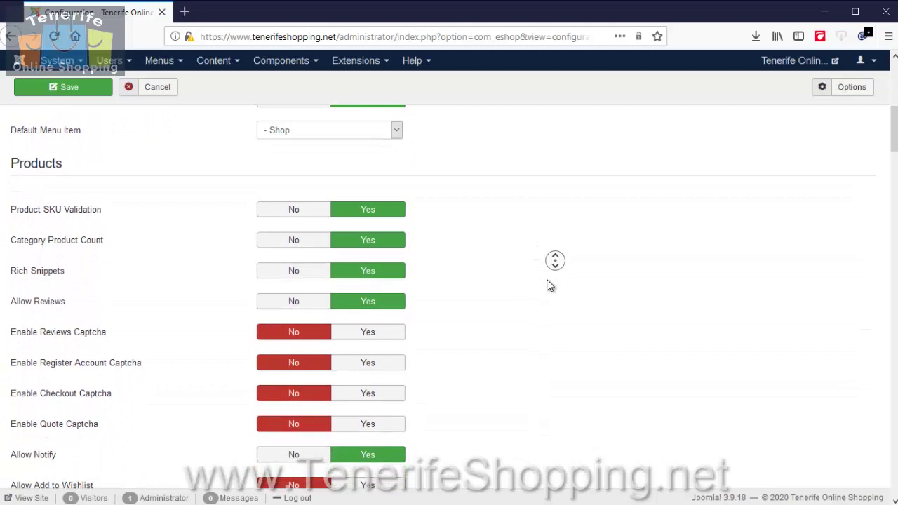
{"action": "left_click", "coordinate": [550, 285]}
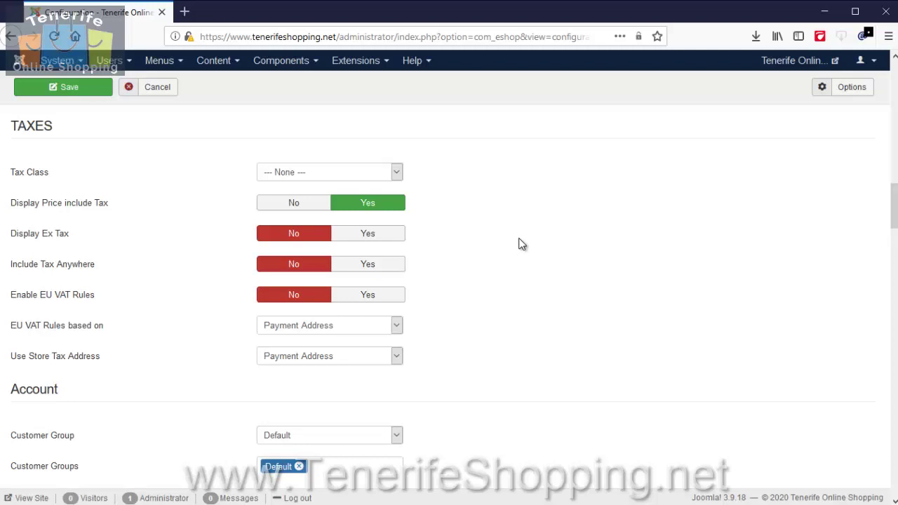
Scroll down through the rest of the Option settings, then drag back to the top.
{"action": "scroll", "coordinate": [519, 244], "scroll_direction": "down", "scroll_amount": 4}
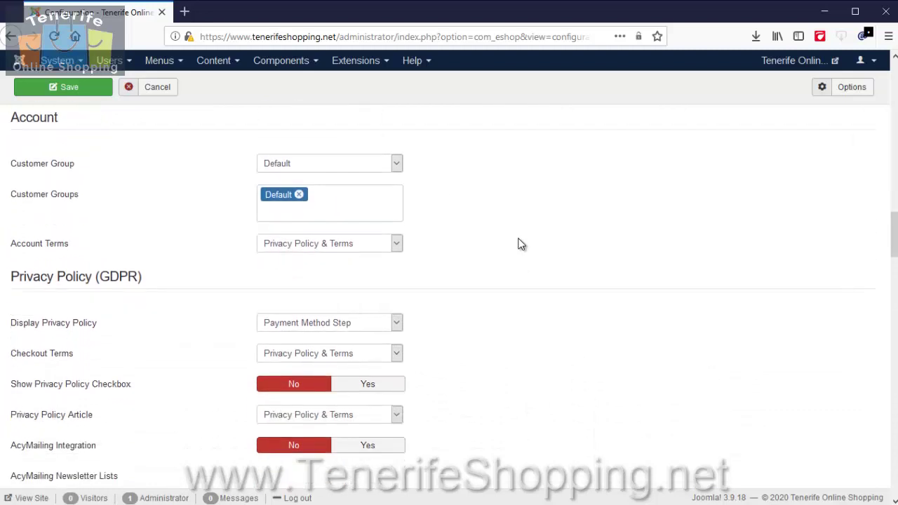
{"action": "scroll", "coordinate": [519, 244], "scroll_direction": "down", "scroll_amount": 2}
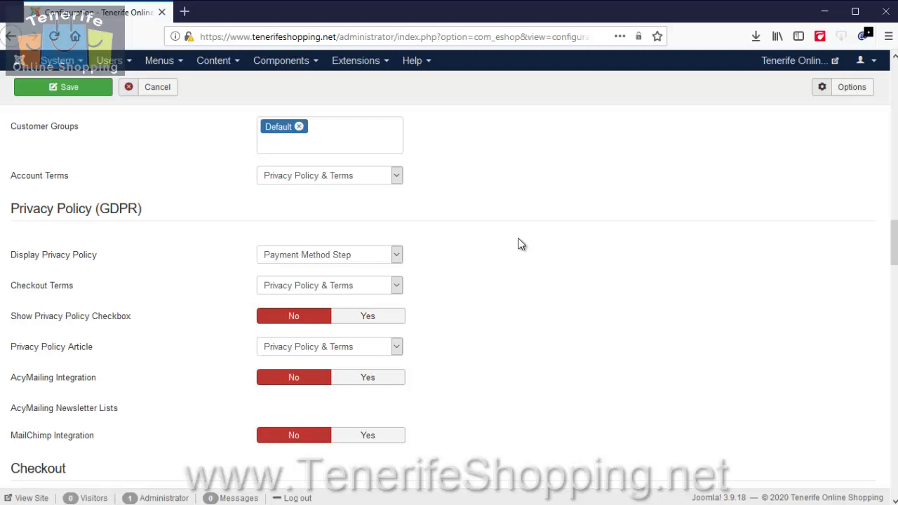
{"action": "scroll", "coordinate": [519, 243], "scroll_direction": "down", "scroll_amount": 5}
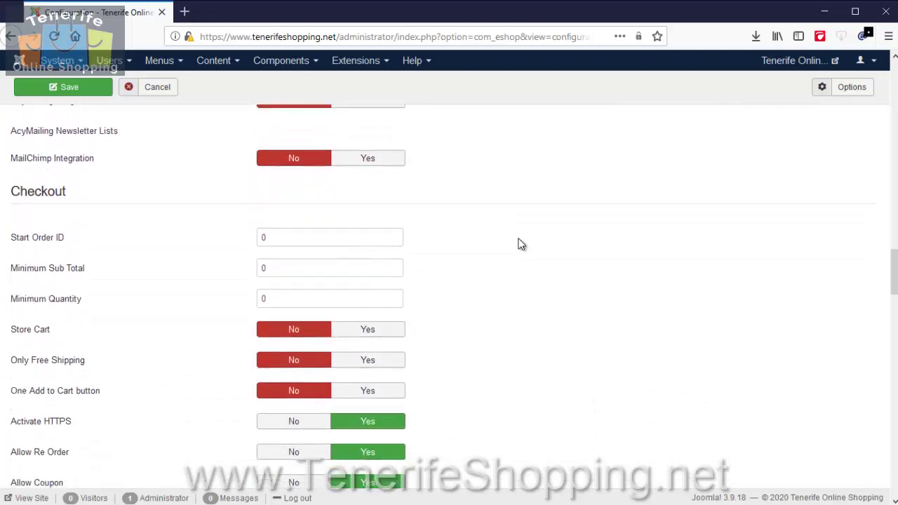
{"action": "scroll", "coordinate": [519, 243], "scroll_direction": "down", "scroll_amount": 4}
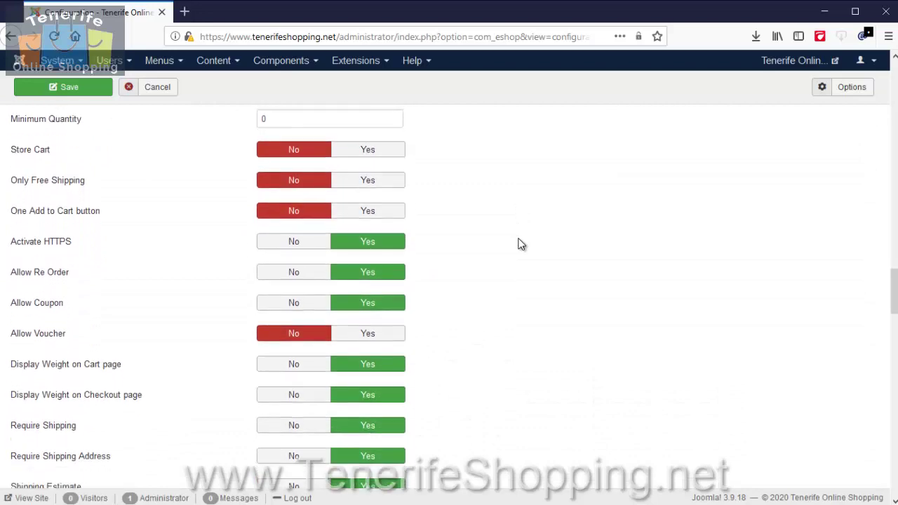
{"action": "scroll", "coordinate": [521, 243], "scroll_direction": "down", "scroll_amount": 5}
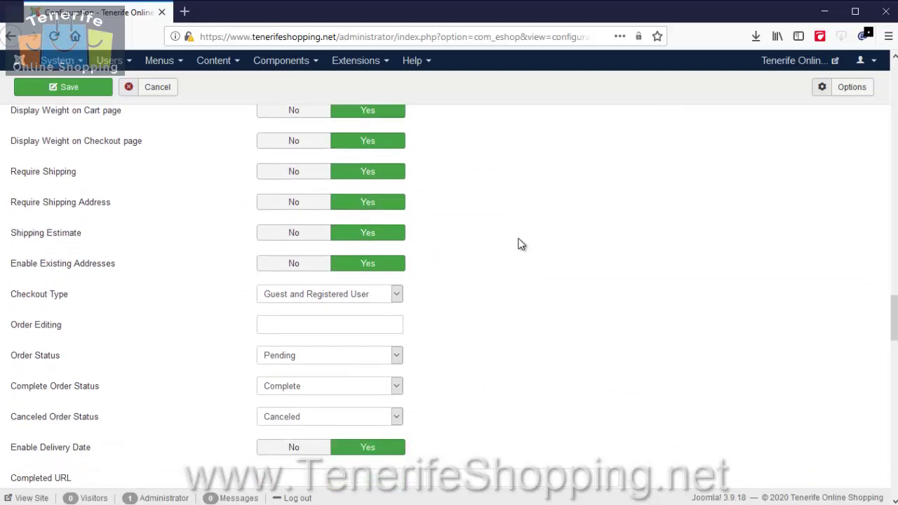
{"action": "scroll", "coordinate": [521, 243], "scroll_direction": "down", "scroll_amount": 4}
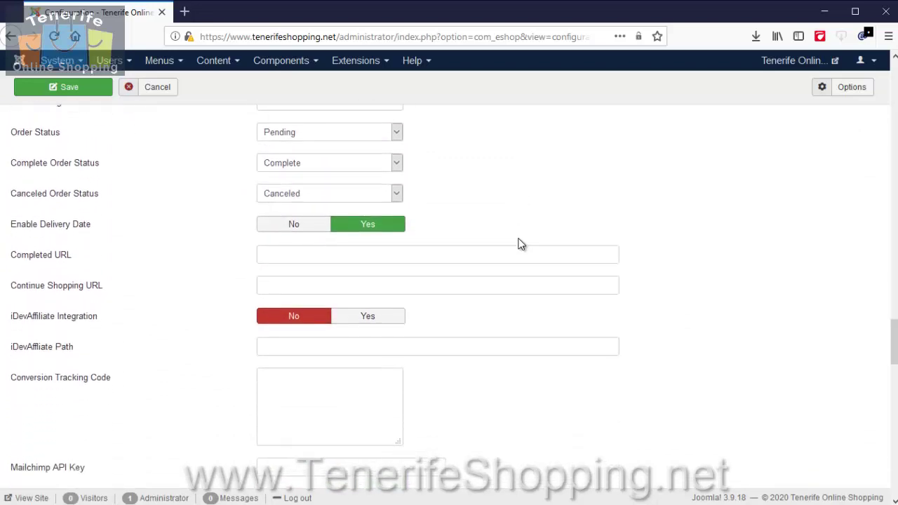
{"action": "scroll", "coordinate": [521, 243], "scroll_direction": "down", "scroll_amount": 5}
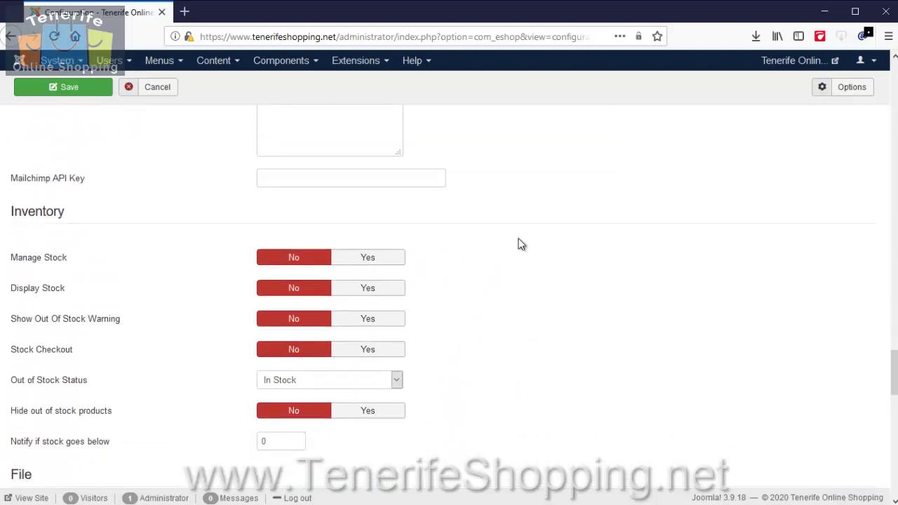
{"action": "scroll", "coordinate": [521, 243], "scroll_direction": "down", "scroll_amount": 4}
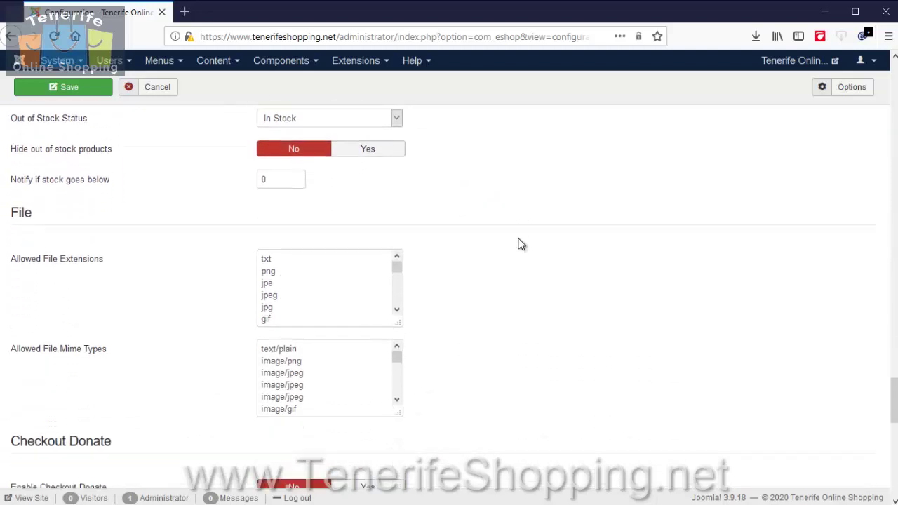
{"action": "scroll", "coordinate": [521, 243], "scroll_direction": "down", "scroll_amount": 7}
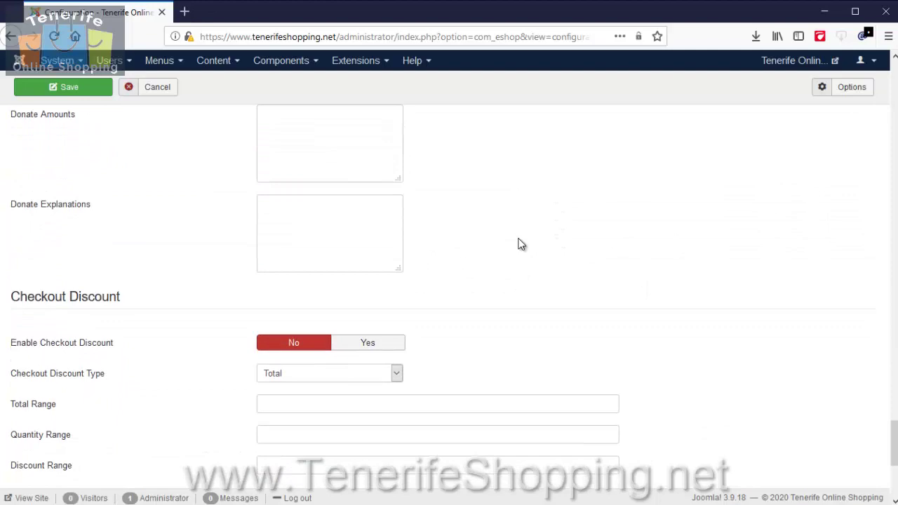
{"action": "scroll", "coordinate": [521, 244], "scroll_direction": "down", "scroll_amount": 4}
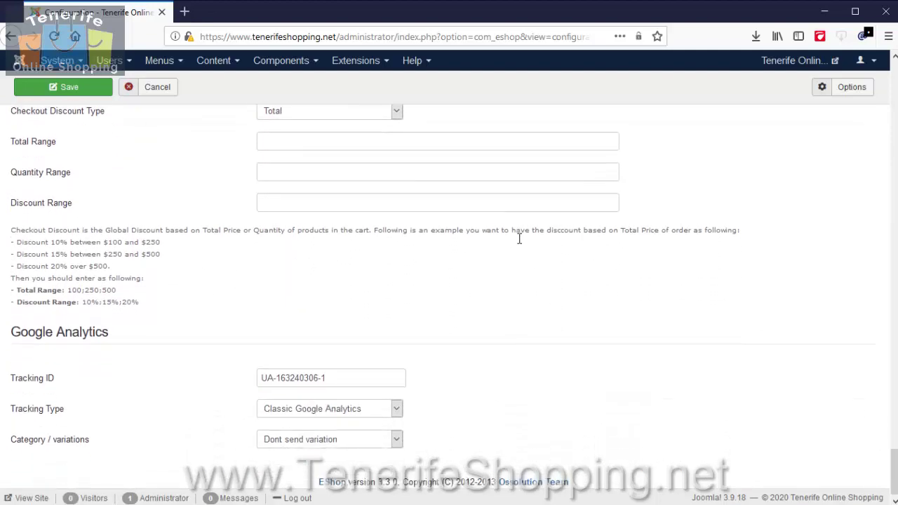
{"action": "scroll", "coordinate": [519, 239], "scroll_direction": "down", "scroll_amount": 1}
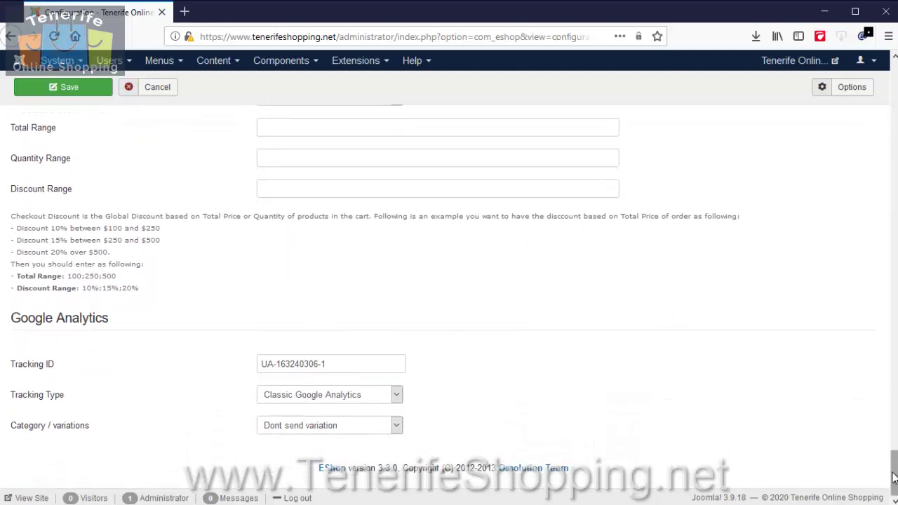
{"action": "left_click_drag", "start_coordinate": [893, 477], "coordinate": [886, 75]}
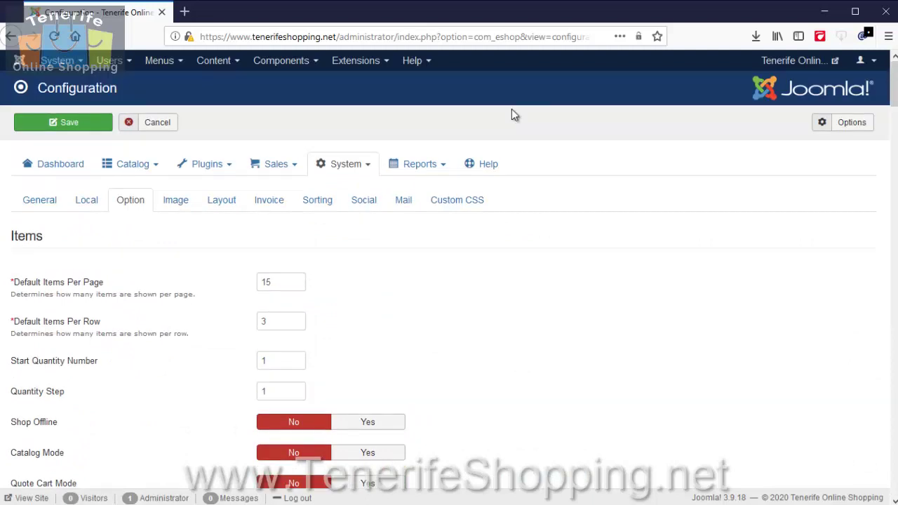
{"action": "left_click", "coordinate": [173, 204]}
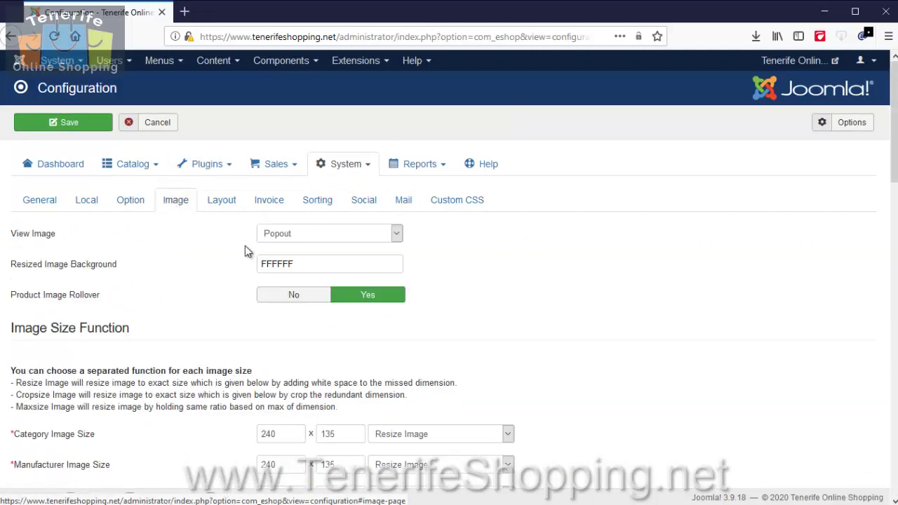
{"action": "middle_click", "coordinate": [548, 233]}
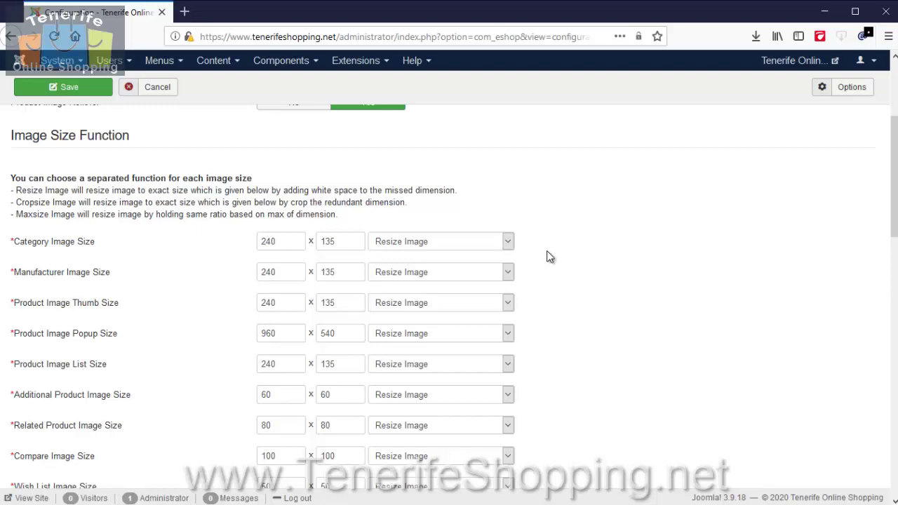
{"action": "scroll", "coordinate": [549, 256], "scroll_direction": "down", "scroll_amount": 12}
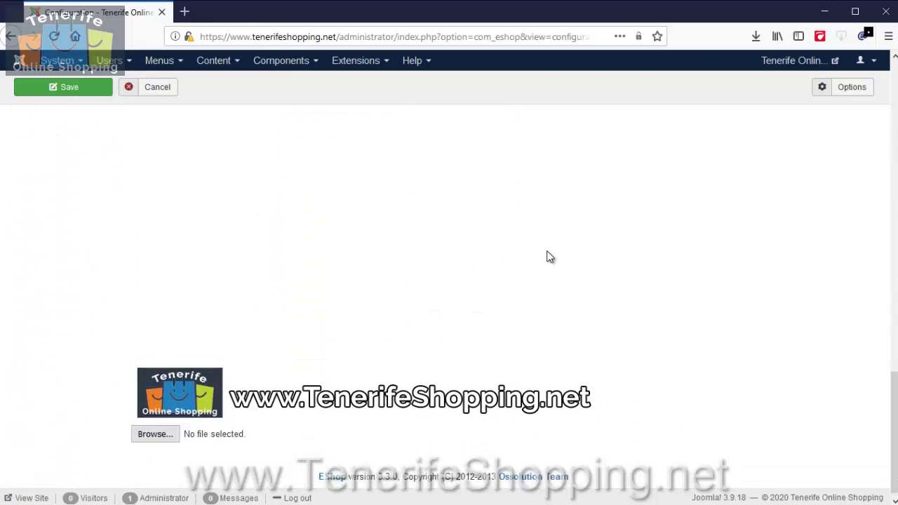
{"action": "scroll", "coordinate": [549, 257], "scroll_direction": "up", "scroll_amount": 13}
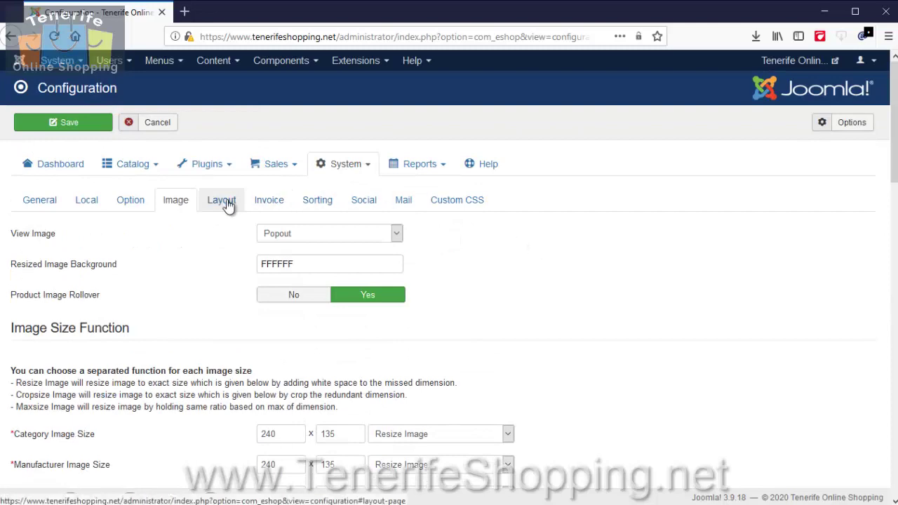
{"action": "left_click_drag", "start_coordinate": [893, 178], "coordinate": [894, 320]}
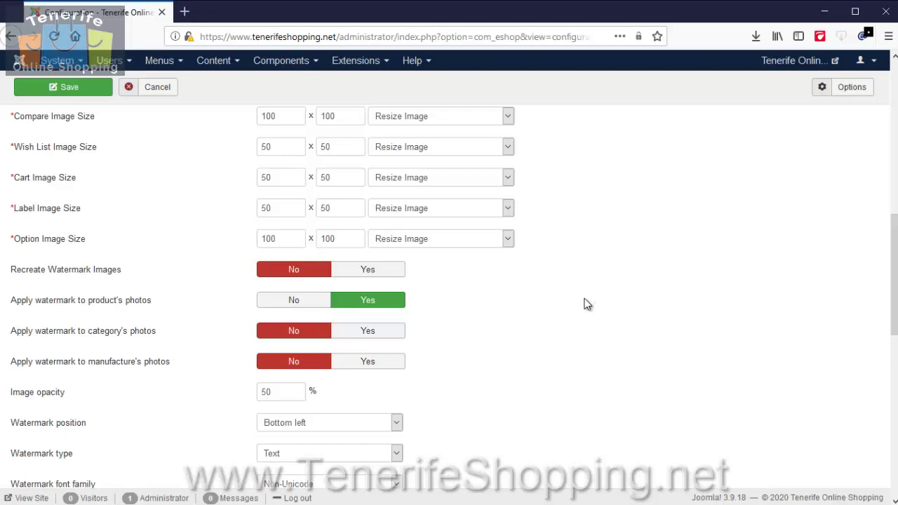
{"action": "left_click_drag", "start_coordinate": [894, 325], "coordinate": [895, 169]}
Review the Layout settings, keeping Grid as the default products layout.
{"action": "left_click", "coordinate": [221, 201]}
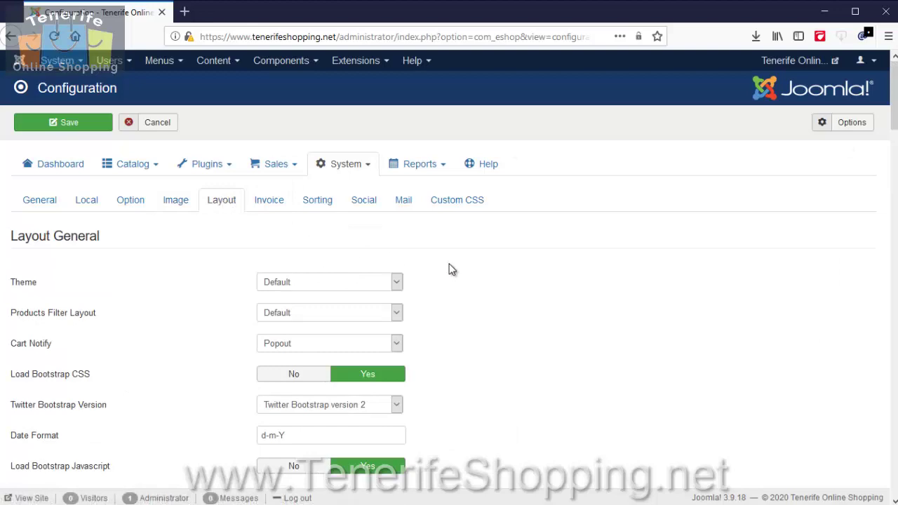
{"action": "scroll", "coordinate": [451, 270], "scroll_direction": "down", "scroll_amount": 5}
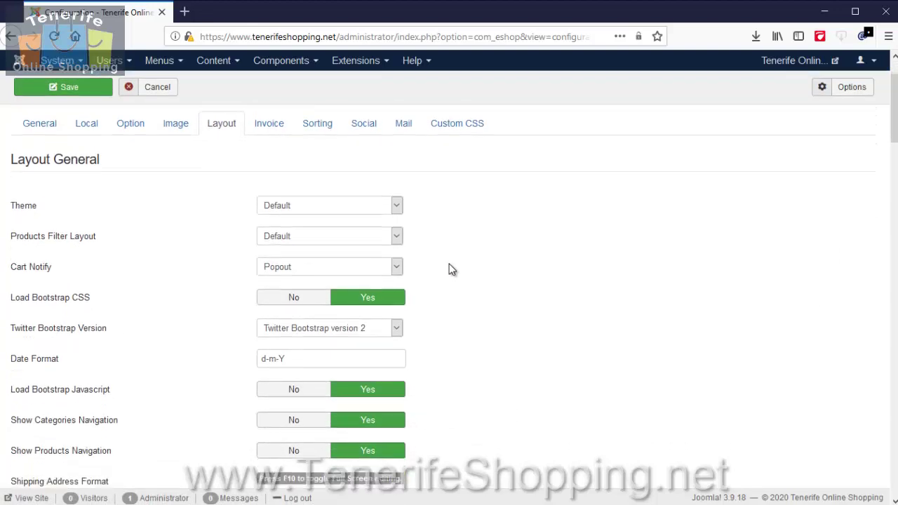
{"action": "scroll", "coordinate": [451, 271], "scroll_direction": "down", "scroll_amount": 2}
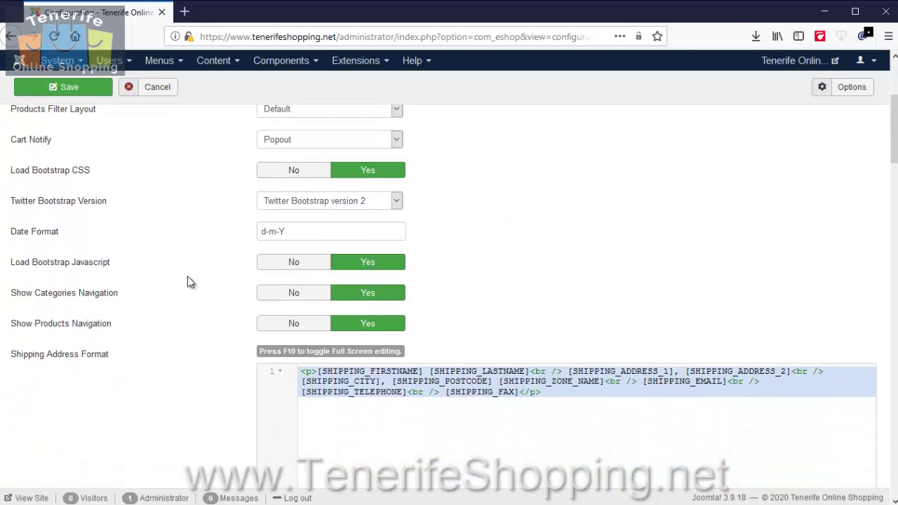
{"action": "scroll", "coordinate": [223, 277], "scroll_direction": "down", "scroll_amount": 10}
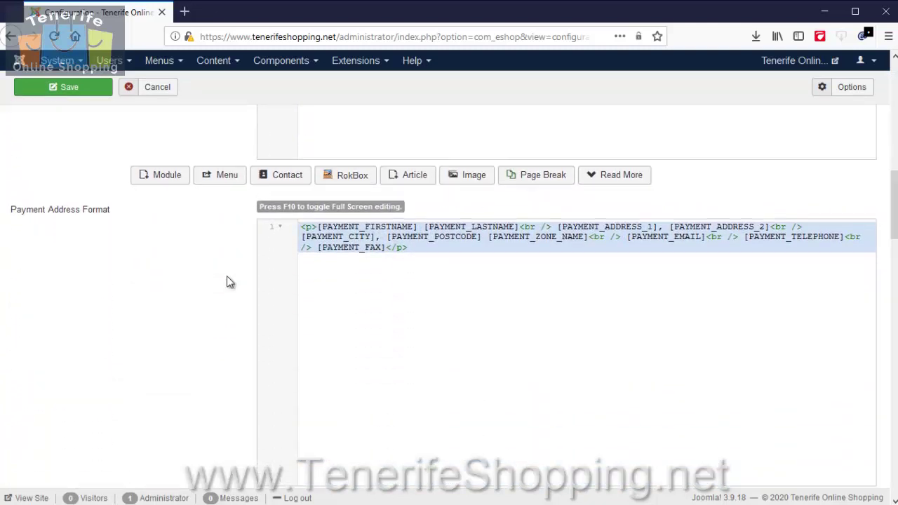
{"action": "scroll", "coordinate": [226, 281], "scroll_direction": "down", "scroll_amount": 15}
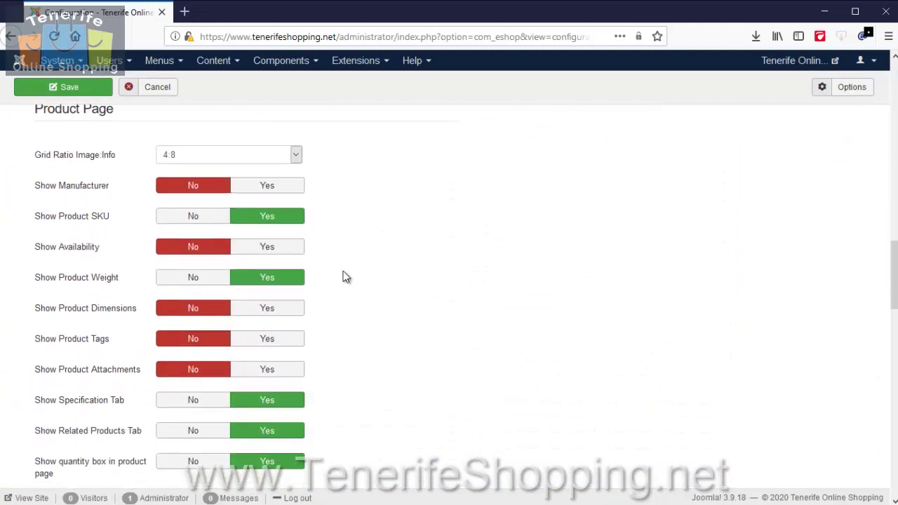
{"action": "scroll", "coordinate": [344, 277], "scroll_direction": "down", "scroll_amount": 4}
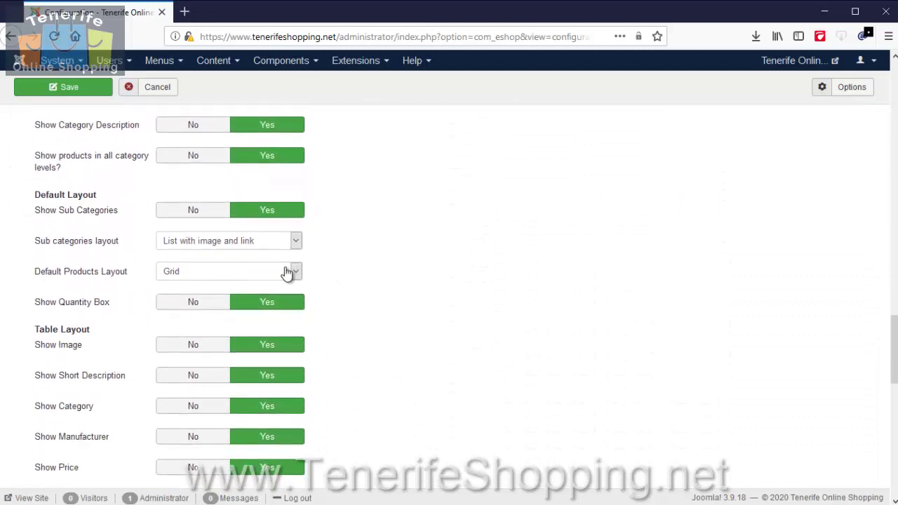
{"action": "left_click", "coordinate": [284, 272]}
{"action": "left_click", "coordinate": [292, 270]}
{"action": "scroll", "coordinate": [366, 290], "scroll_direction": "down", "scroll_amount": 2}
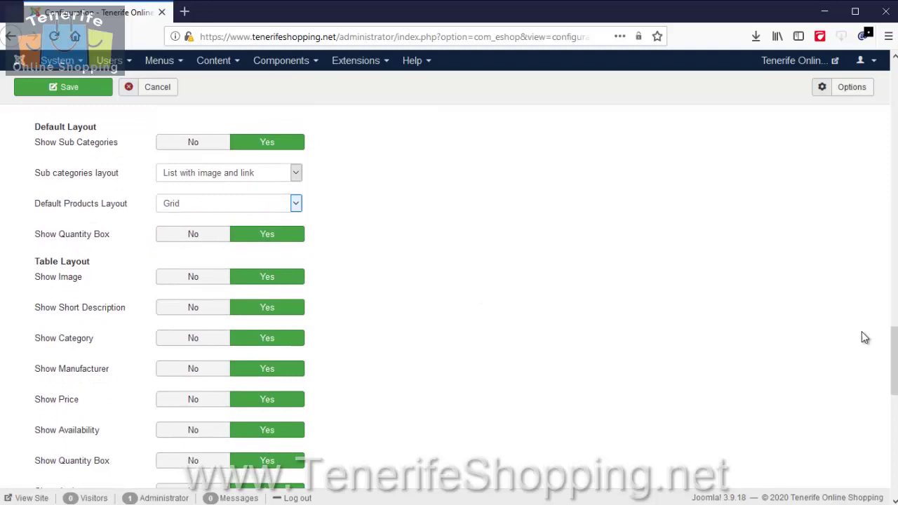
{"action": "left_click_drag", "start_coordinate": [893, 361], "coordinate": [894, 83]}
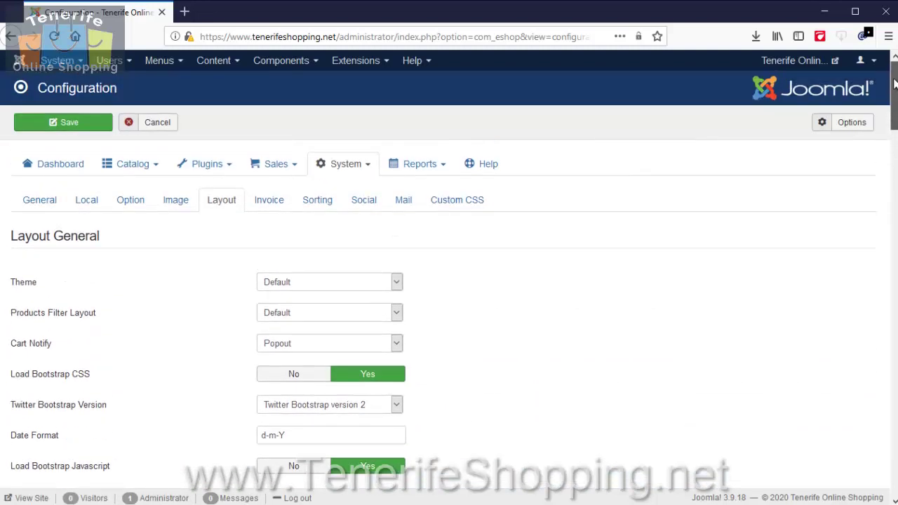
Show the Invoice settings: invoicing enabled, prefix INV[YEAR], start number 1, length 5.
{"action": "left_click", "coordinate": [273, 201]}
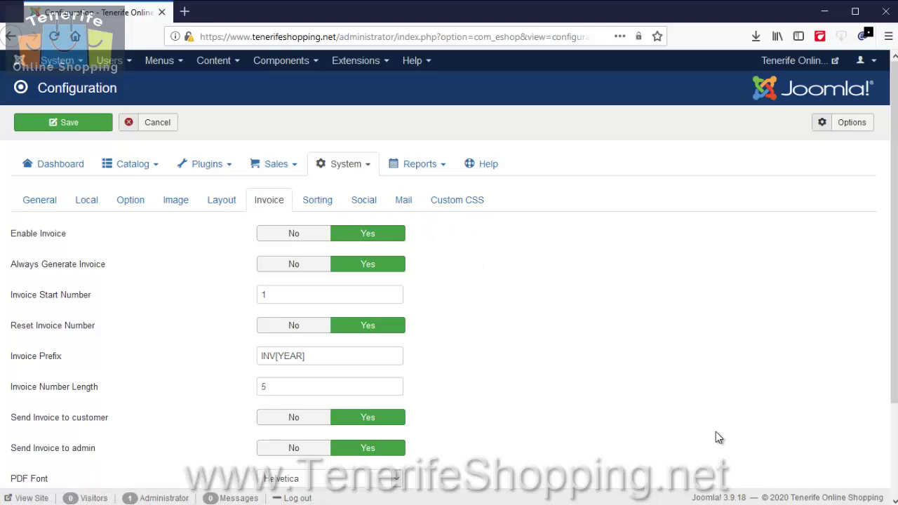
In System > Currencies, unpublish Pound Sterling and US Dollar.
{"action": "left_click", "coordinate": [365, 168]}
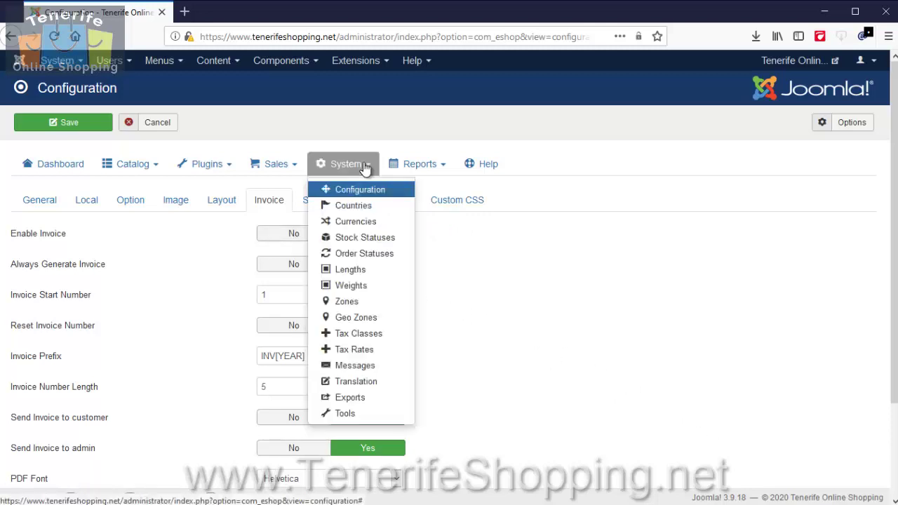
{"action": "left_click", "coordinate": [387, 230]}
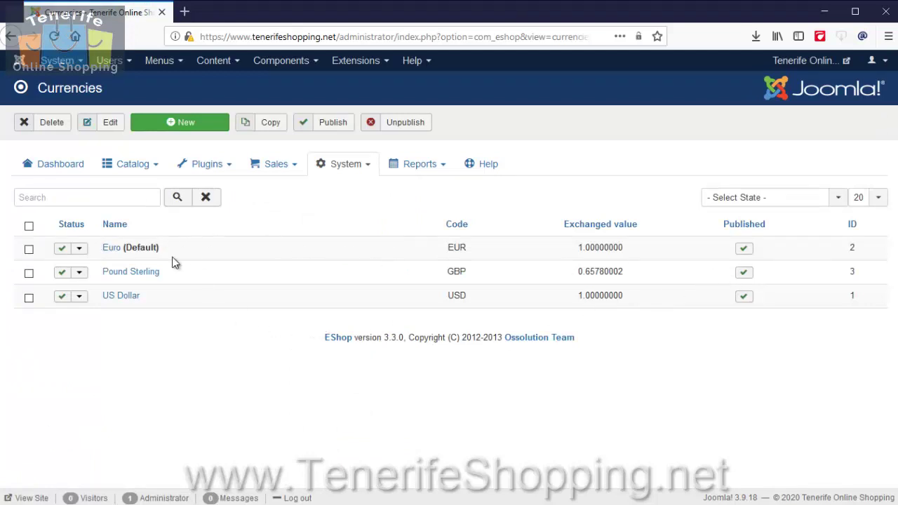
{"action": "left_click", "coordinate": [29, 273]}
{"action": "left_click", "coordinate": [29, 298]}
{"action": "left_click", "coordinate": [413, 129]}
{"action": "left_click", "coordinate": [372, 223]}
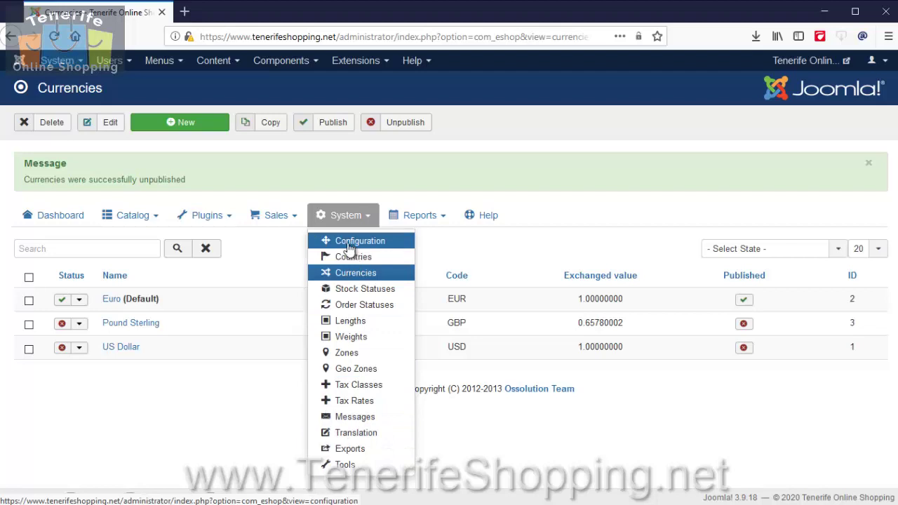
{"action": "left_click", "coordinate": [219, 224]}
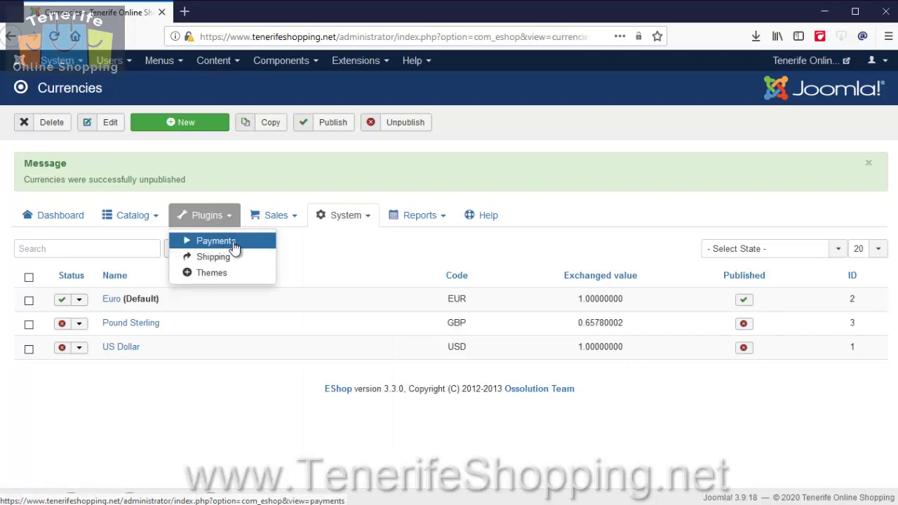
In the Payments plugin list, unpublish os_paypal.
{"action": "left_click", "coordinate": [235, 248]}
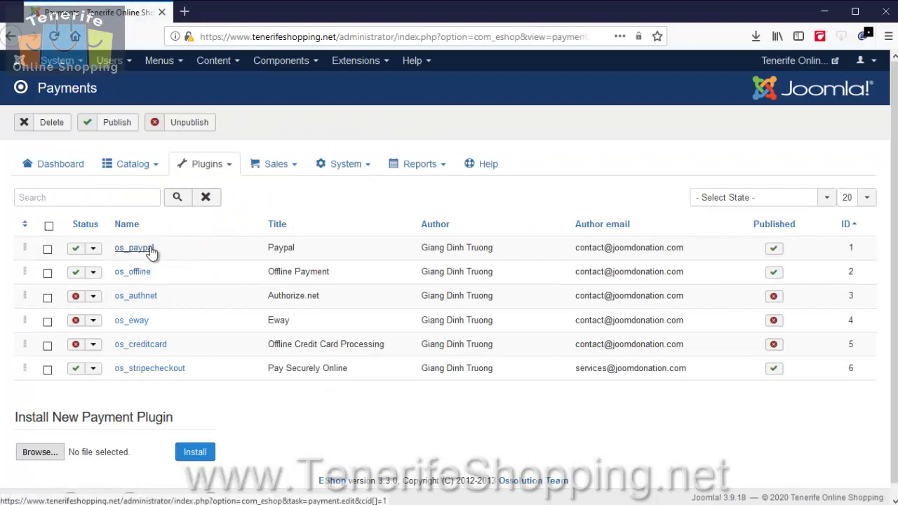
{"action": "left_click", "coordinate": [76, 251]}
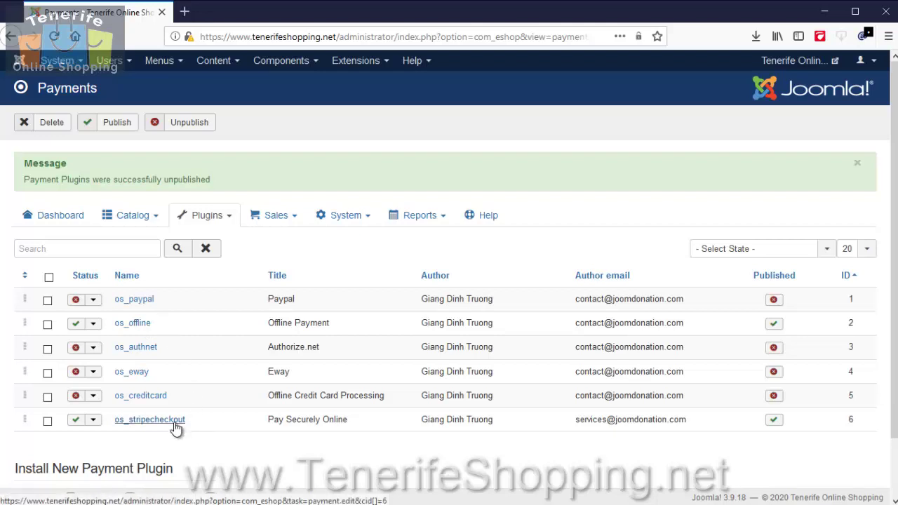
{"action": "left_click_drag", "start_coordinate": [269, 420], "coordinate": [356, 426]}
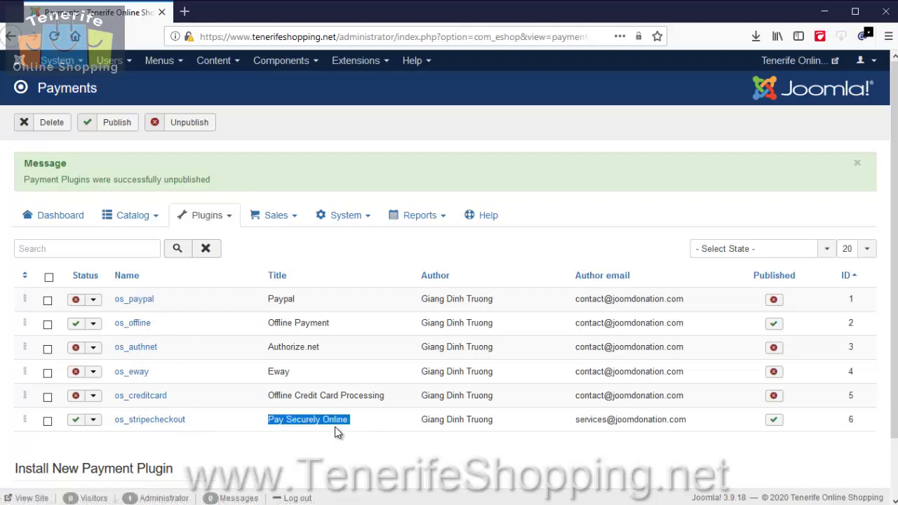
{"action": "left_click", "coordinate": [335, 432]}
{"action": "triple_click", "coordinate": [296, 420]}
{"action": "left_click", "coordinate": [354, 436]}
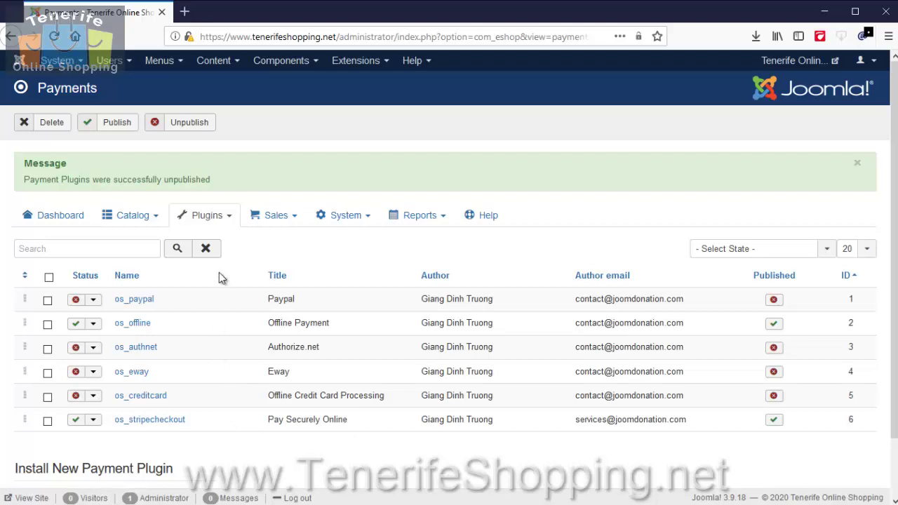
In the Shipping plugin list, unpublish eshop_flat and eshop_item together.
{"action": "left_click", "coordinate": [229, 219]}
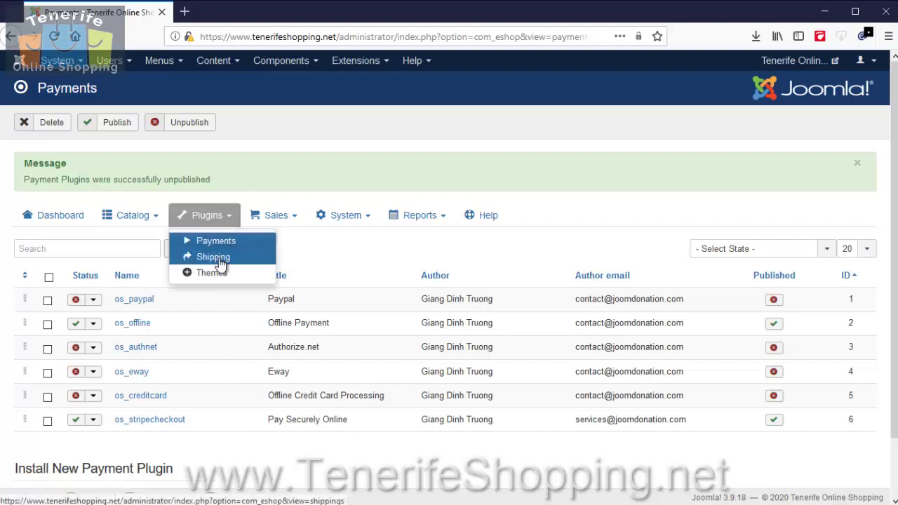
{"action": "left_click", "coordinate": [219, 258]}
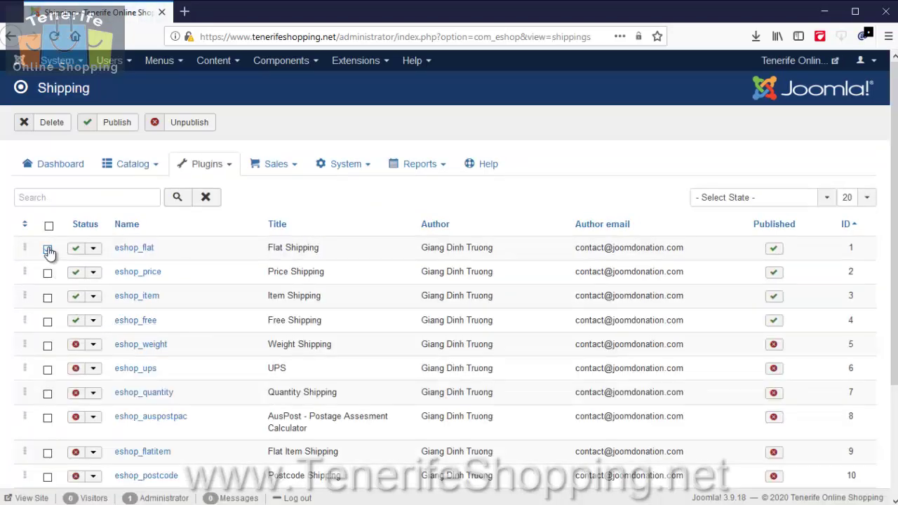
{"action": "left_click", "coordinate": [48, 298]}
{"action": "scroll", "coordinate": [165, 369], "scroll_direction": "down", "scroll_amount": 3}
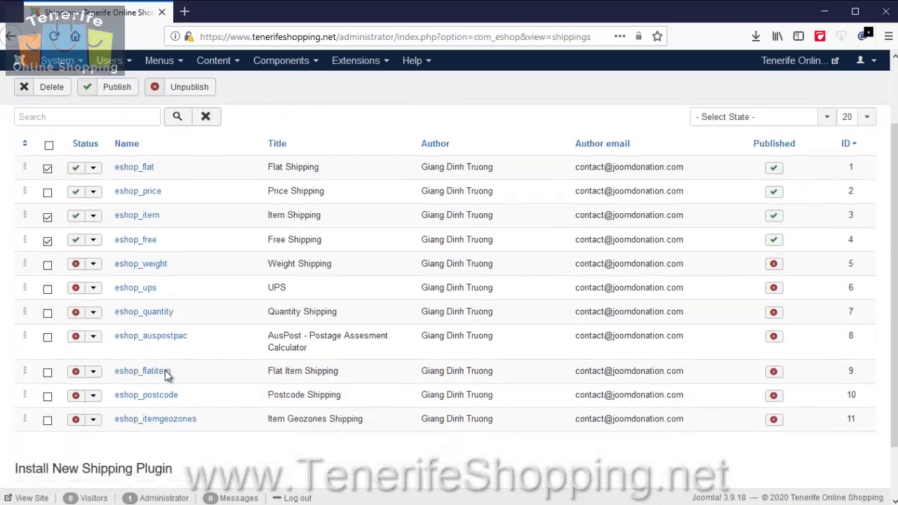
{"action": "scroll", "coordinate": [165, 370], "scroll_direction": "up", "scroll_amount": 3}
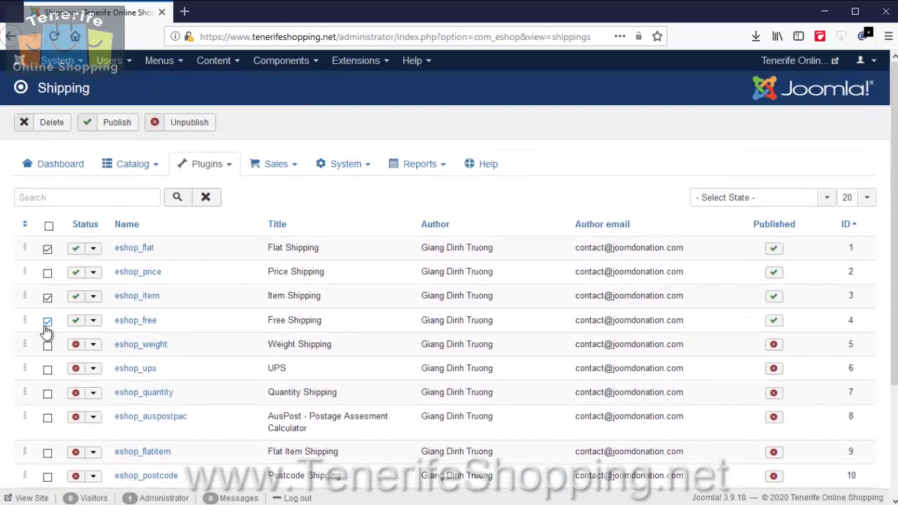
{"action": "left_click", "coordinate": [204, 122]}
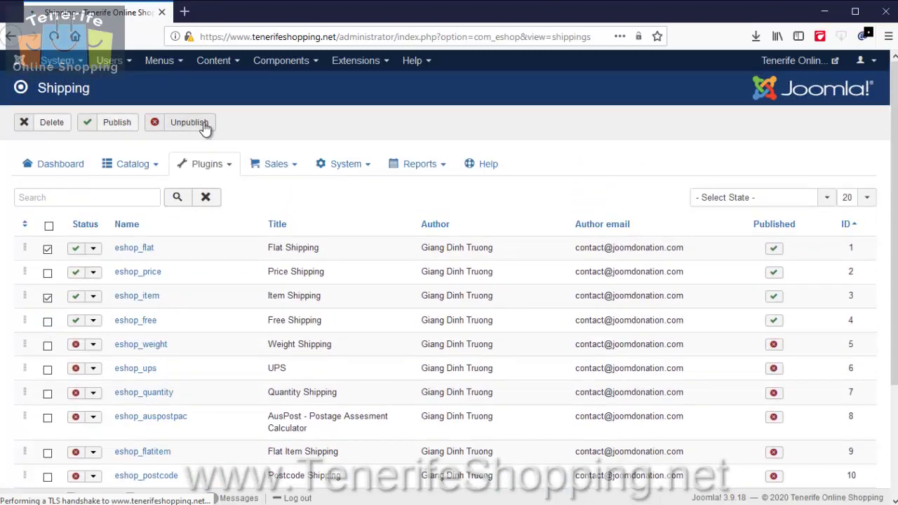
{"action": "mouse_move", "coordinate": [207, 214]}
{"action": "scroll", "coordinate": [249, 344], "scroll_direction": "down", "scroll_amount": 3}
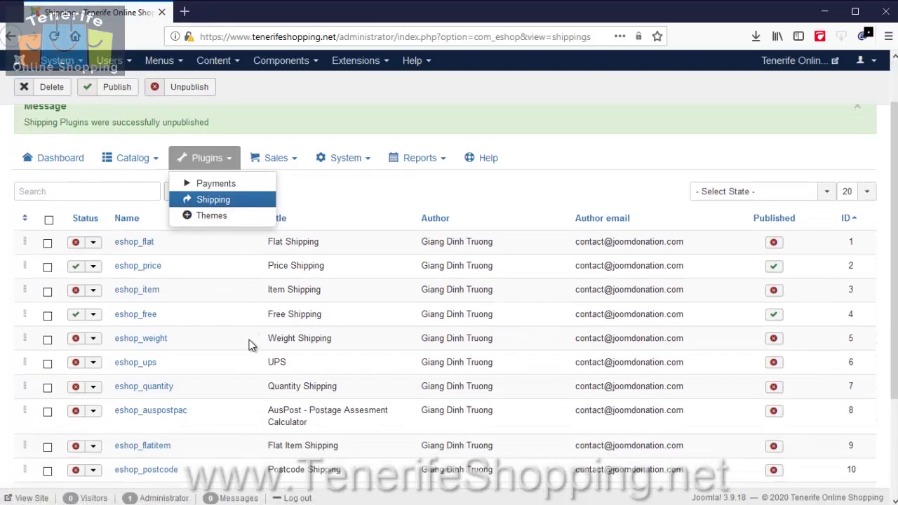
{"action": "scroll", "coordinate": [249, 339], "scroll_direction": "up", "scroll_amount": 3}
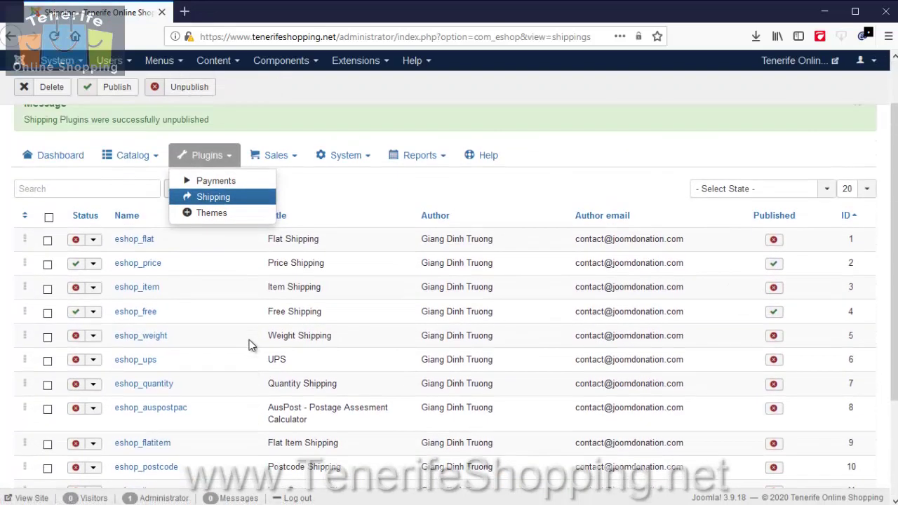
In the Free Shipping plugin, set Min Total to 10 and Show Free Cost to Yes.
{"action": "left_click", "coordinate": [184, 270]}
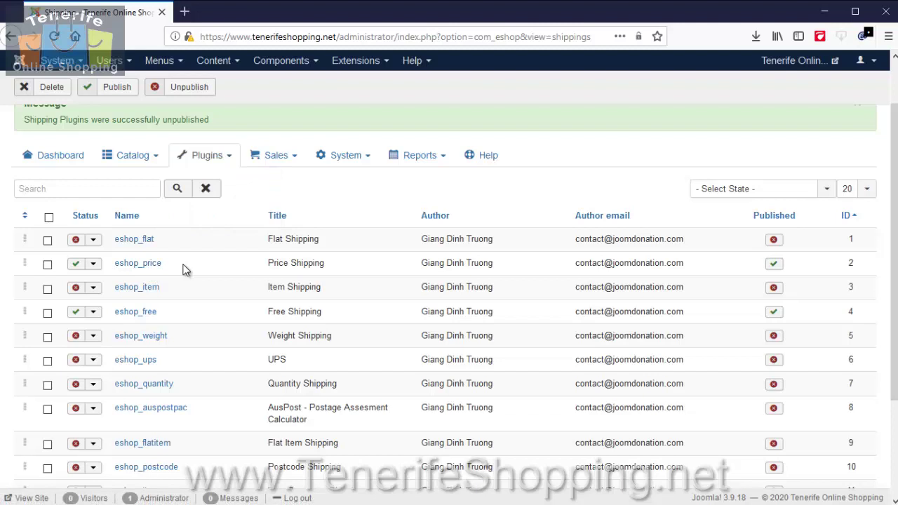
{"action": "left_click", "coordinate": [150, 313]}
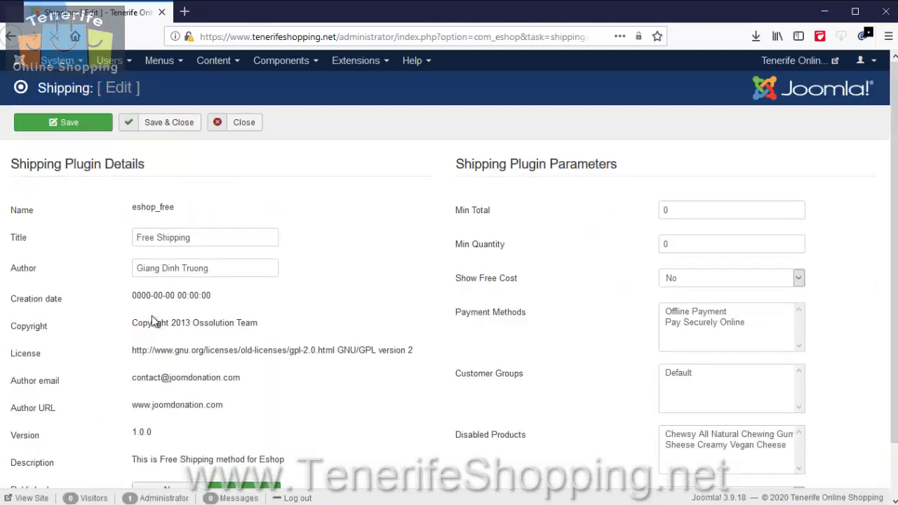
{"action": "left_click", "coordinate": [718, 210]}
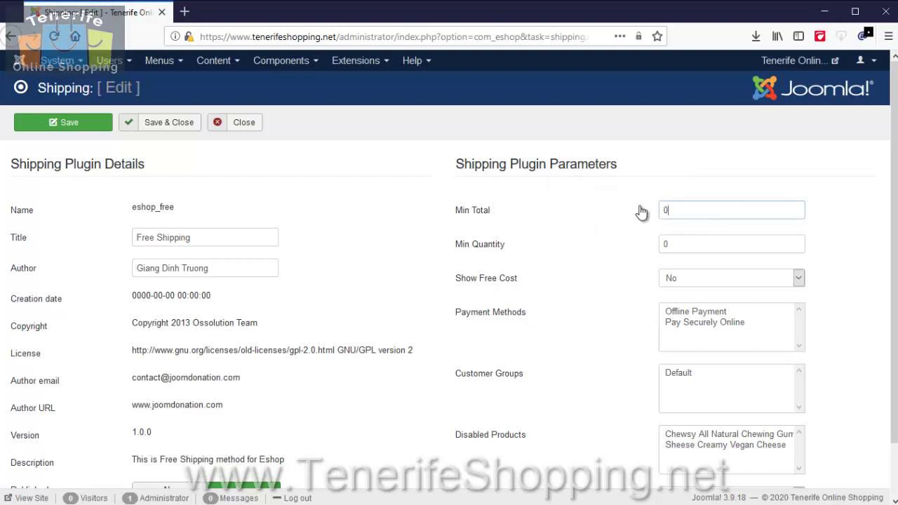
{"action": "double_click", "coordinate": [695, 208]}
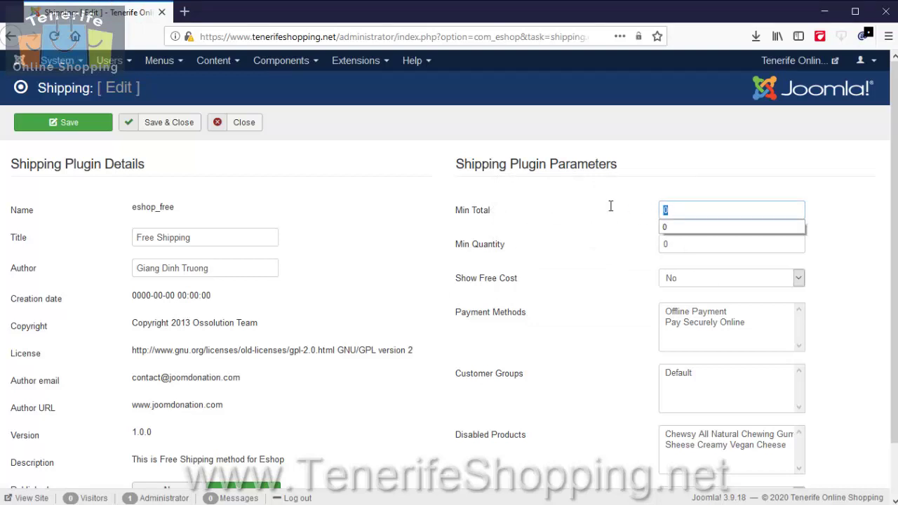
{"action": "type", "text": "10"}
{"action": "left_click", "coordinate": [706, 284]}
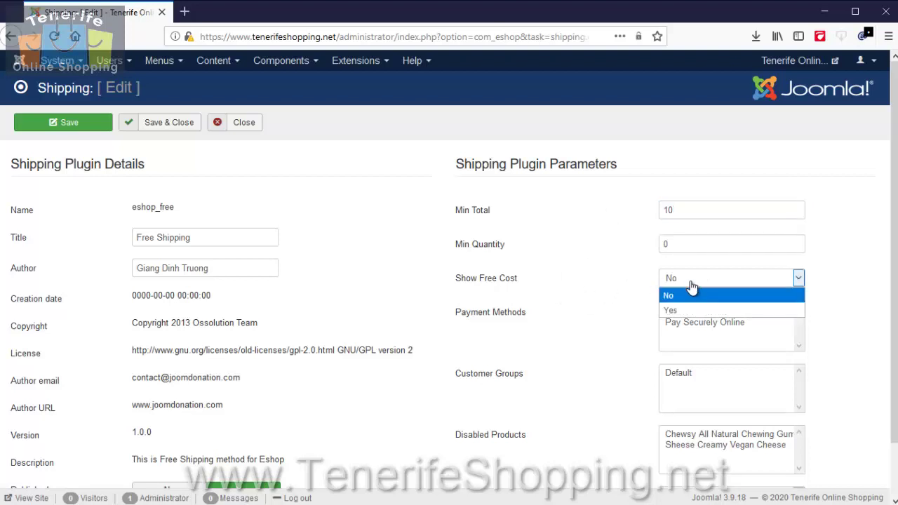
{"action": "left_click", "coordinate": [688, 309]}
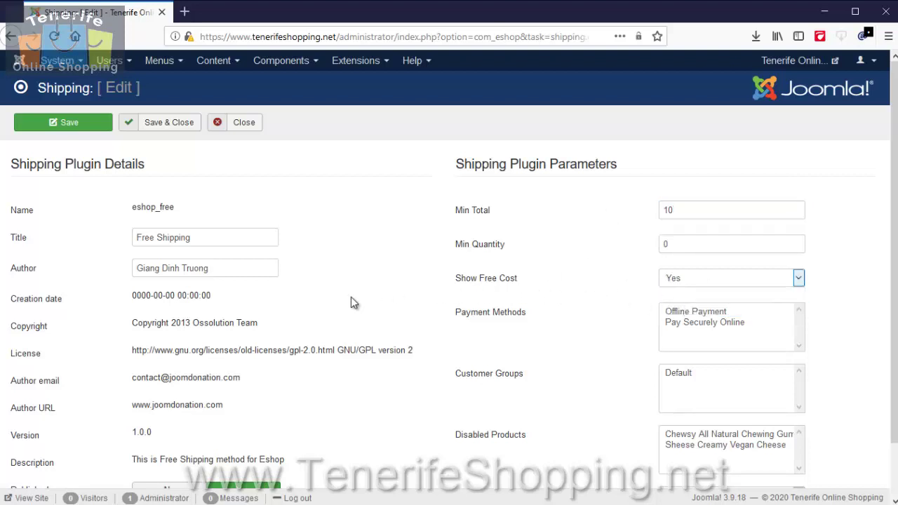
Save the Free Shipping settings and open the Price Shipping plugin.
{"action": "left_click", "coordinate": [181, 123]}
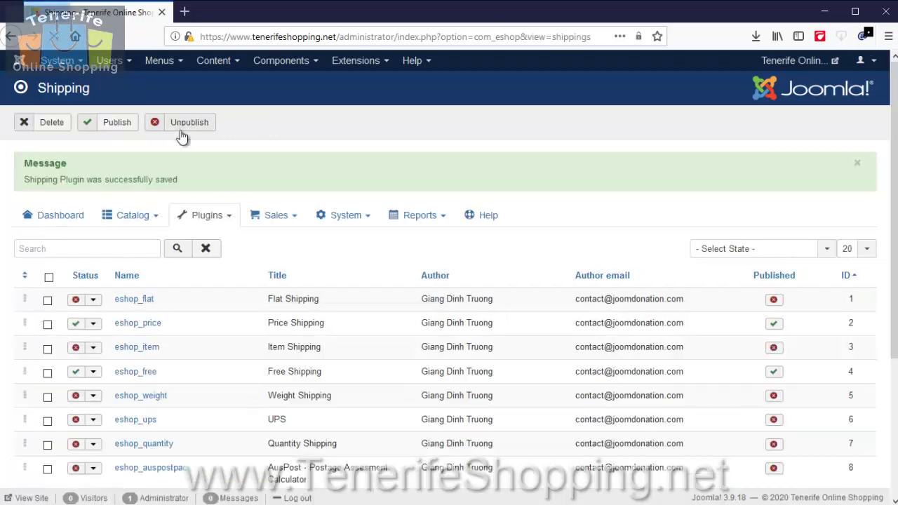
{"action": "left_click", "coordinate": [204, 215]}
{"action": "left_click", "coordinate": [138, 324]}
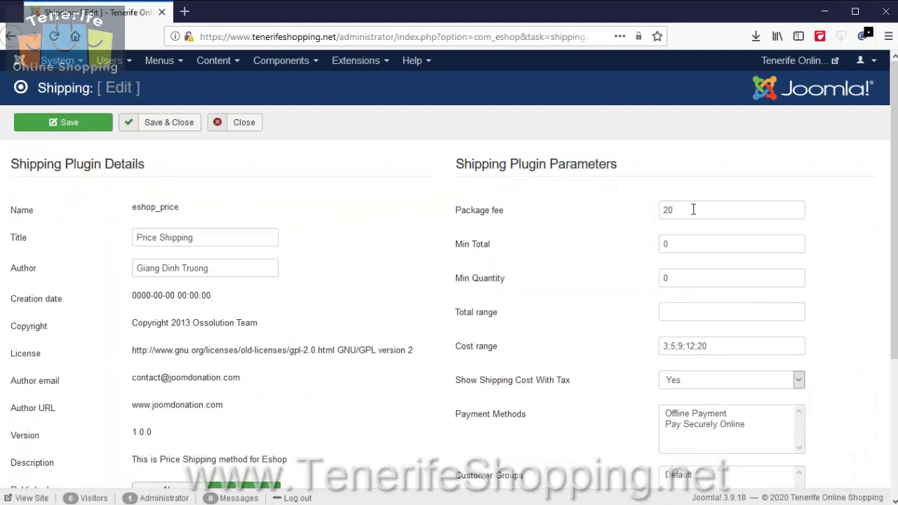
Change the Price Shipping package fee to 10 and save it.
{"action": "left_click_drag", "start_coordinate": [693, 209], "coordinate": [581, 209]}
{"action": "type", "text": "15"}
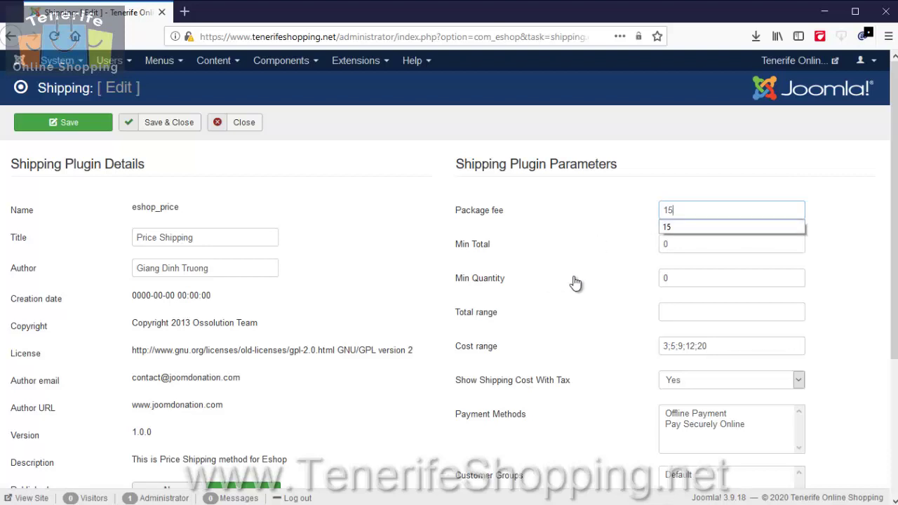
{"action": "left_click_drag", "start_coordinate": [695, 208], "coordinate": [582, 209]}
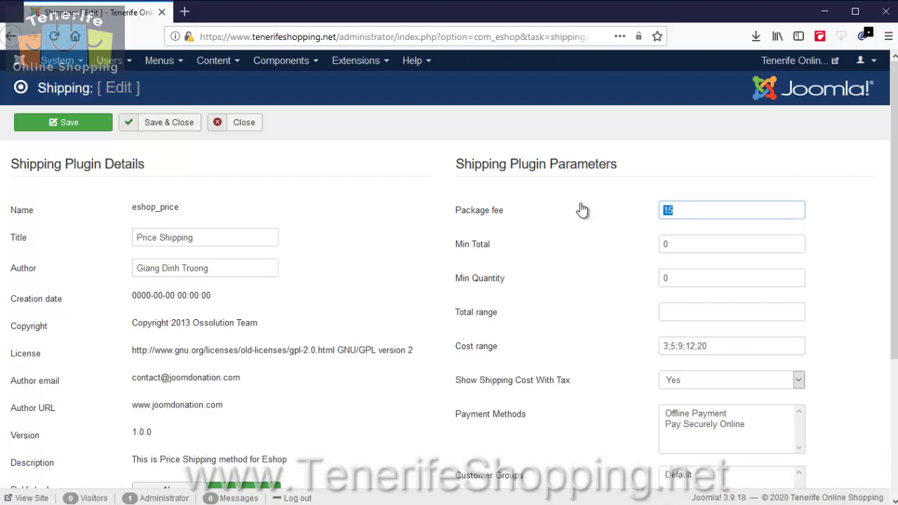
{"action": "type", "text": "10"}
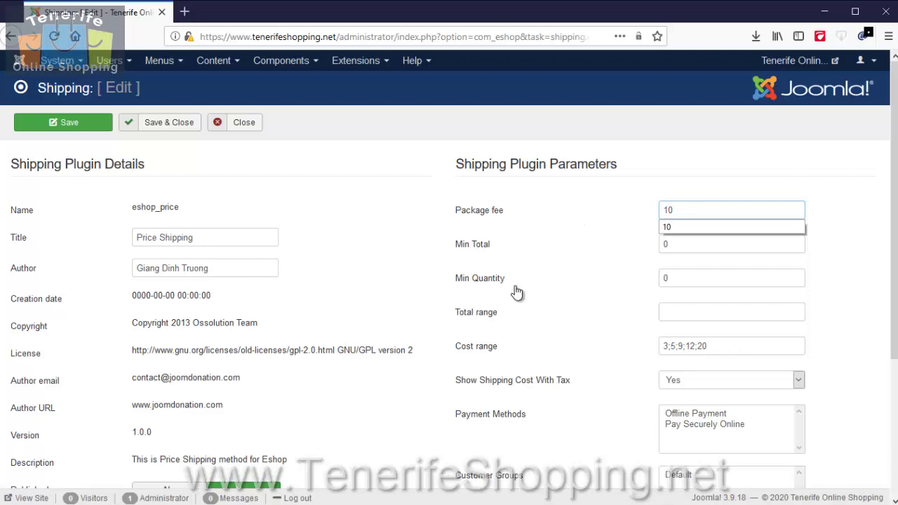
{"action": "left_click", "coordinate": [183, 124]}
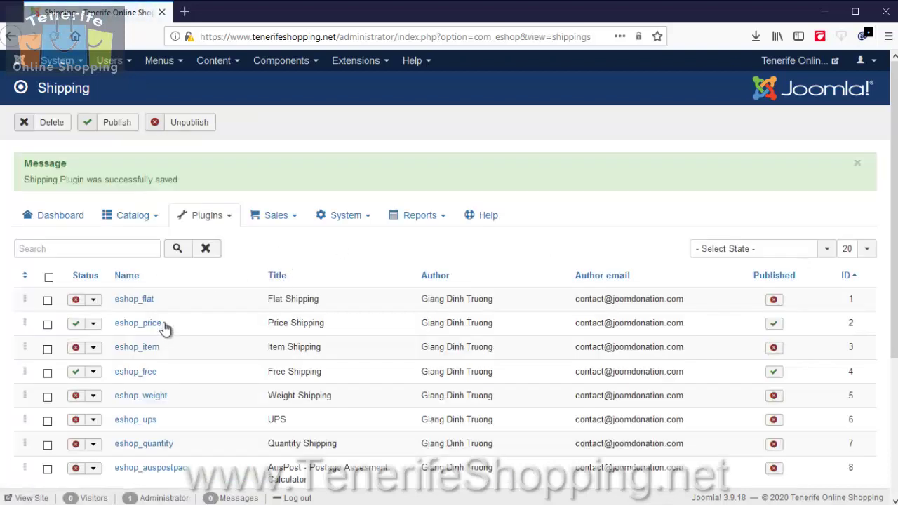
{"action": "left_click", "coordinate": [135, 372]}
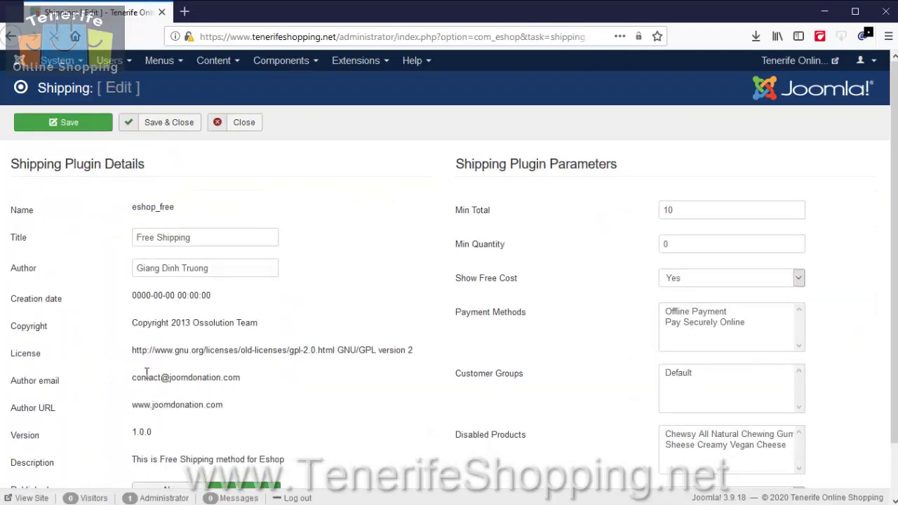
{"action": "double_click", "coordinate": [702, 209]}
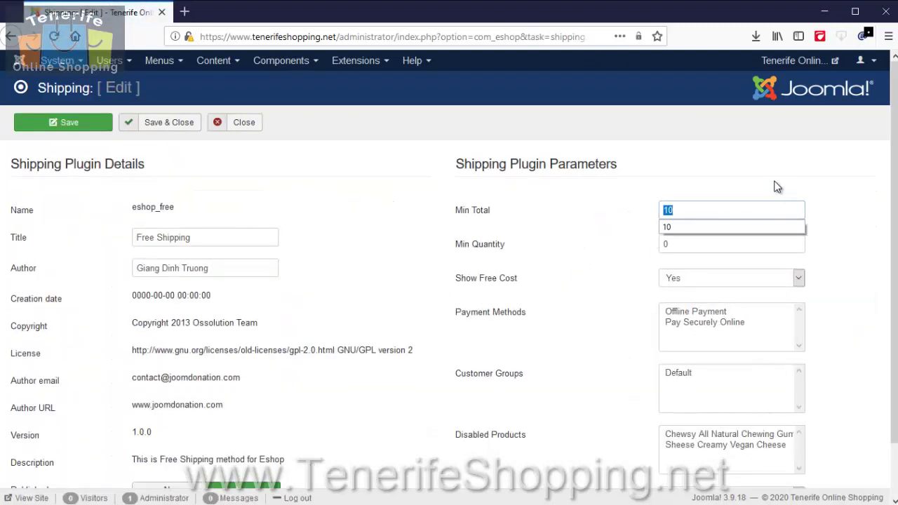
{"action": "left_click_drag", "start_coordinate": [189, 237], "coordinate": [133, 238]}
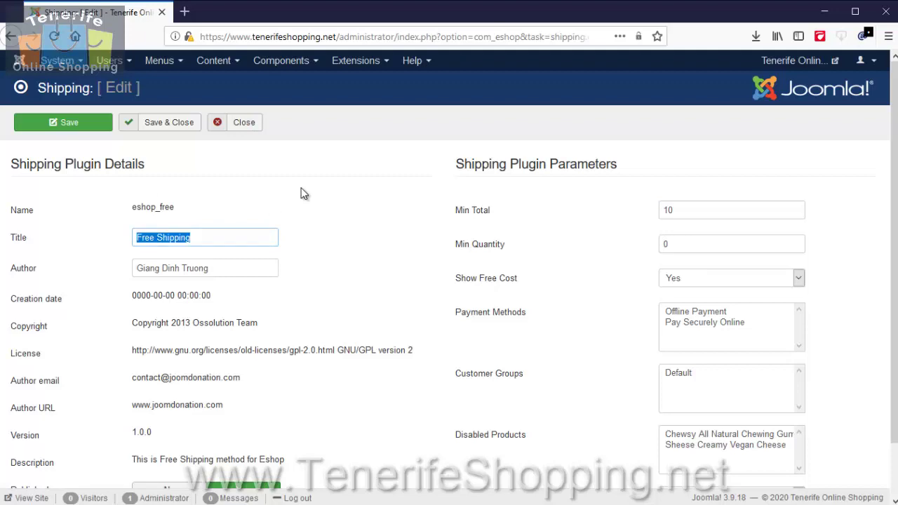
{"action": "left_click", "coordinate": [151, 122]}
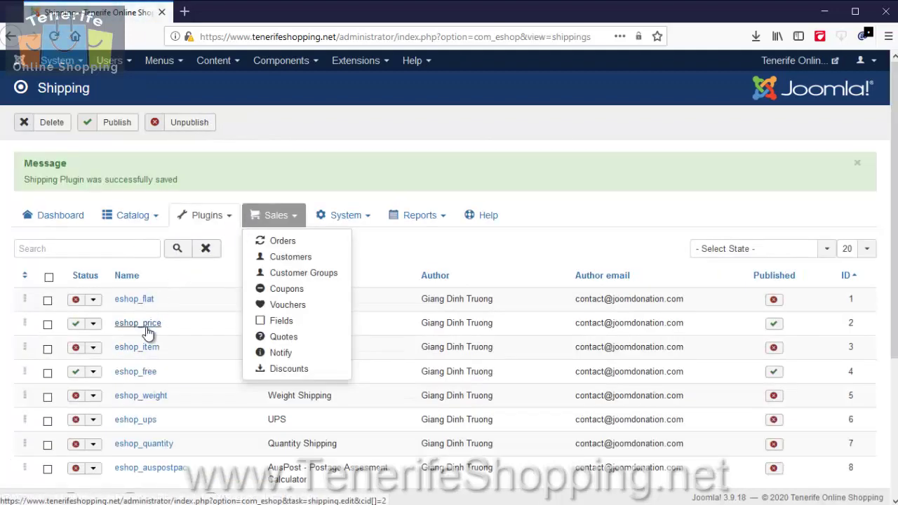
{"action": "left_click", "coordinate": [145, 326]}
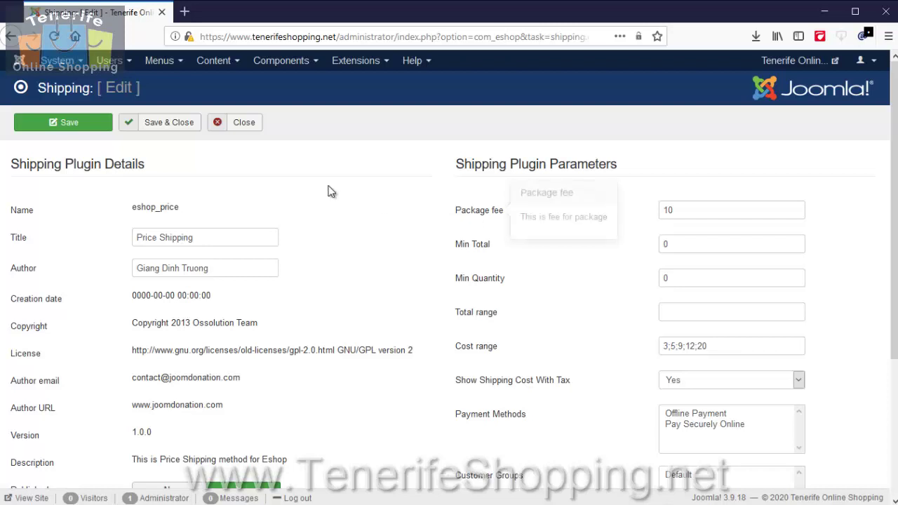
{"action": "left_click", "coordinate": [249, 125]}
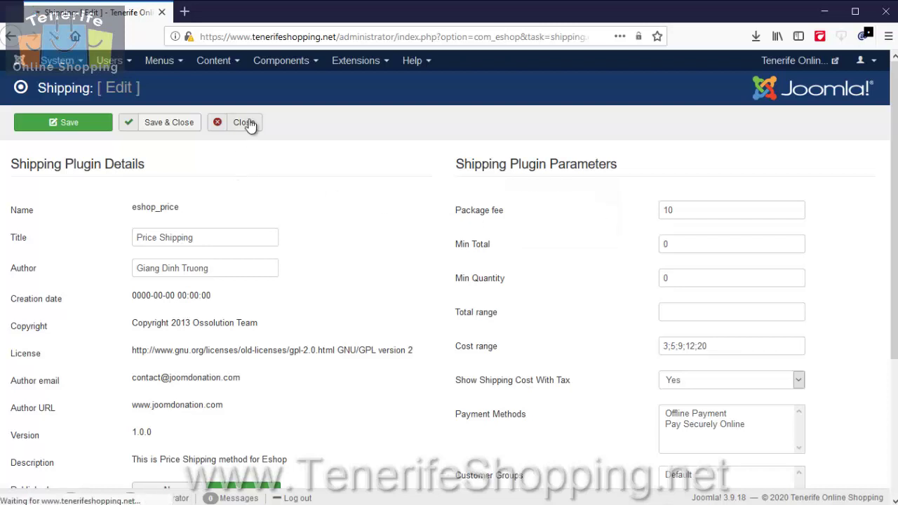
{"action": "left_click", "coordinate": [258, 166]}
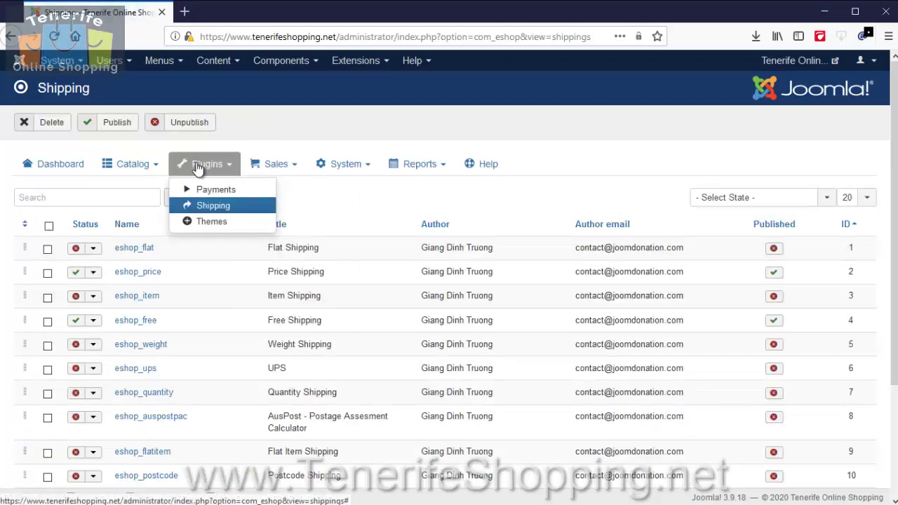